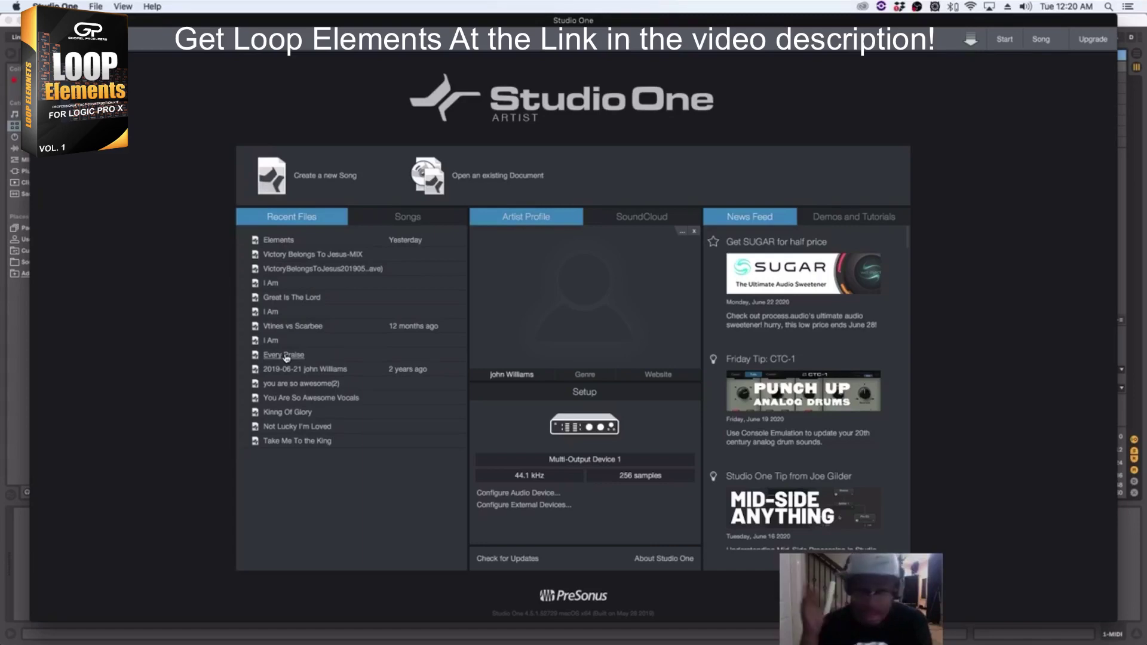
Look over the Loop Elements product page, then return to the Studio One start page.
key(ctrl+Up)
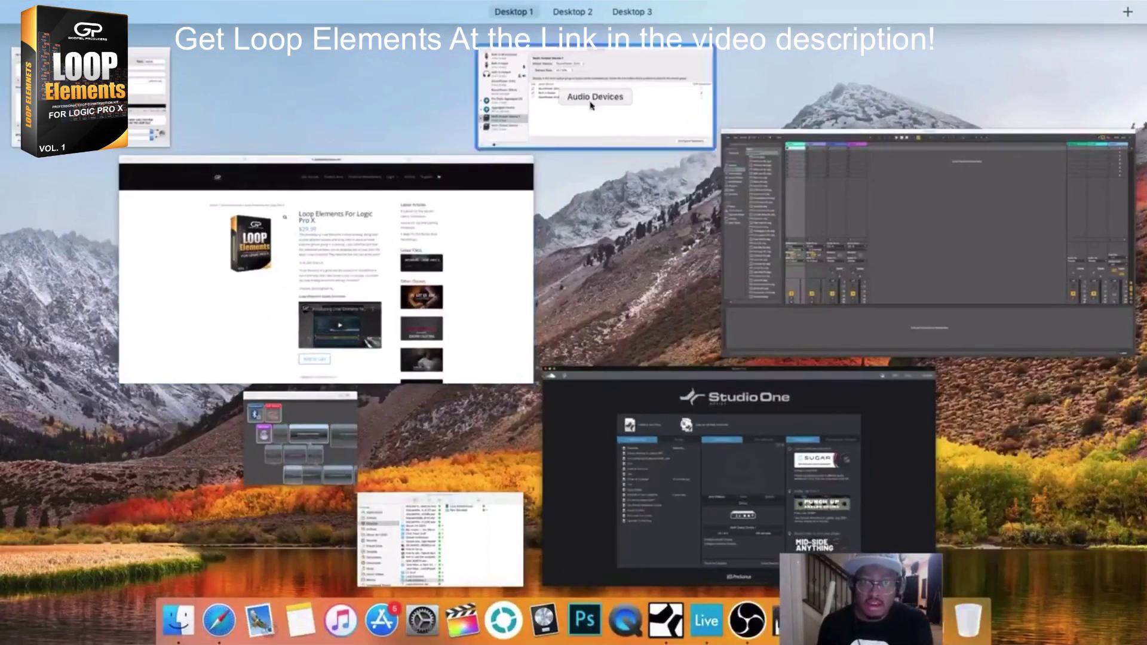
click(378, 263)
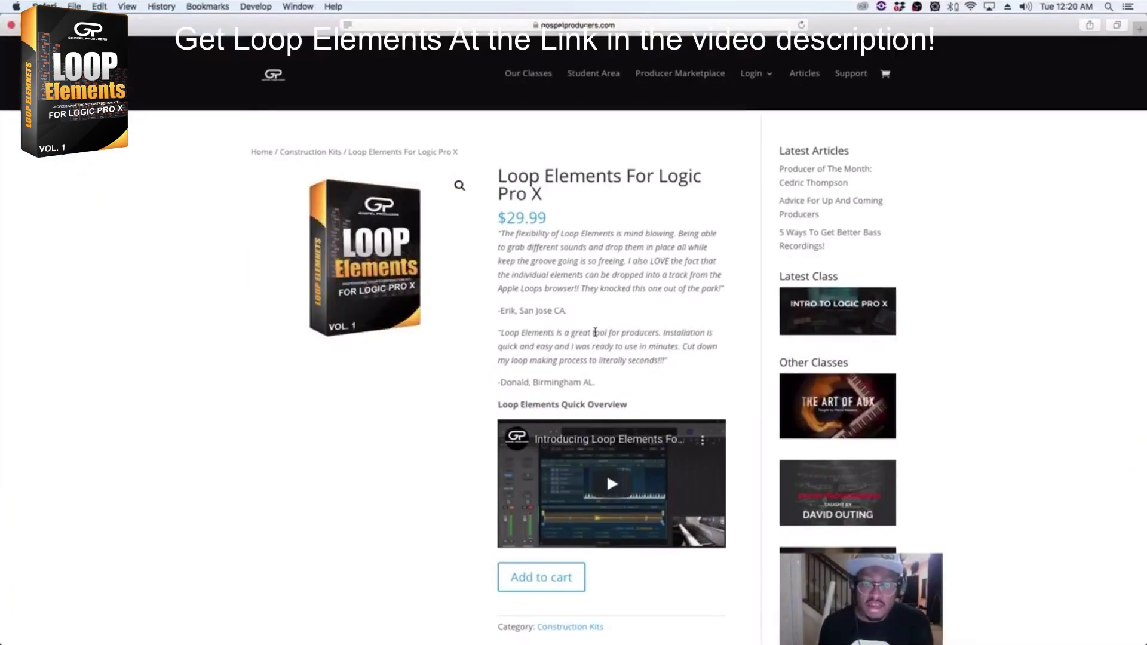
scroll(595, 332, down, 15)
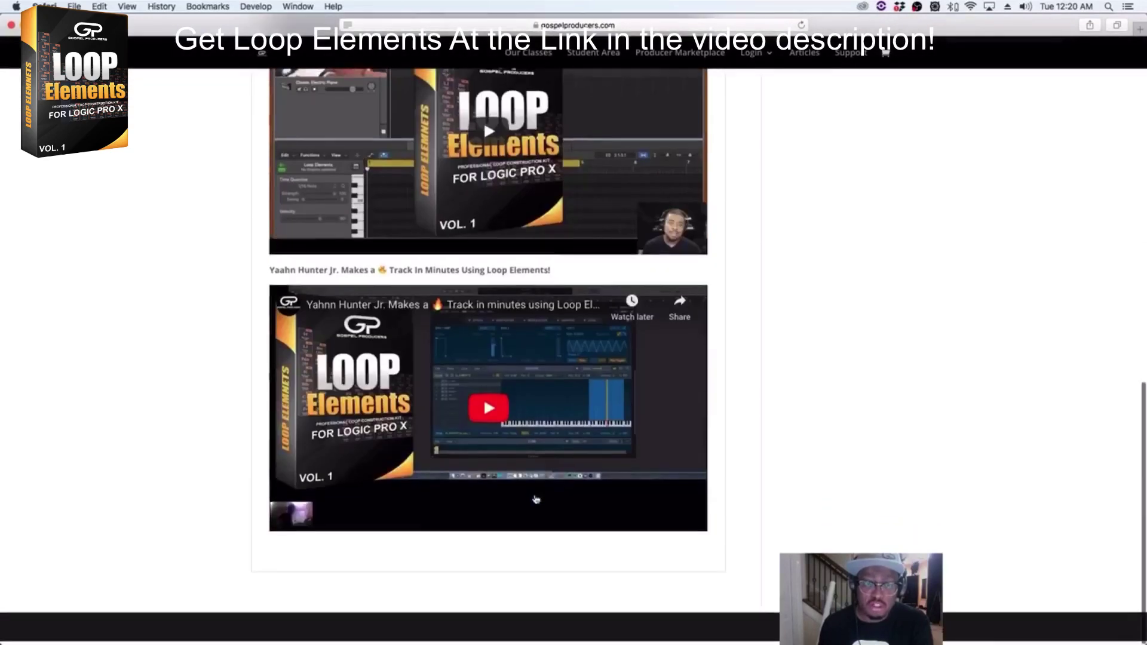
scroll(536, 499, up, 15)
key(ctrl+Up)
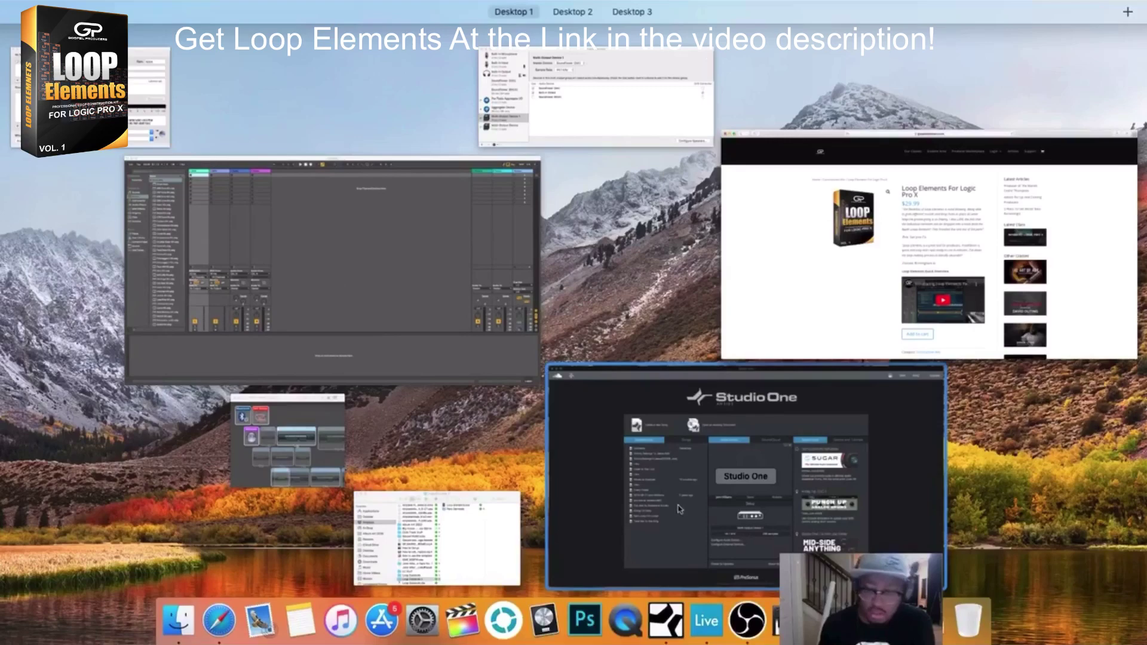
click(652, 489)
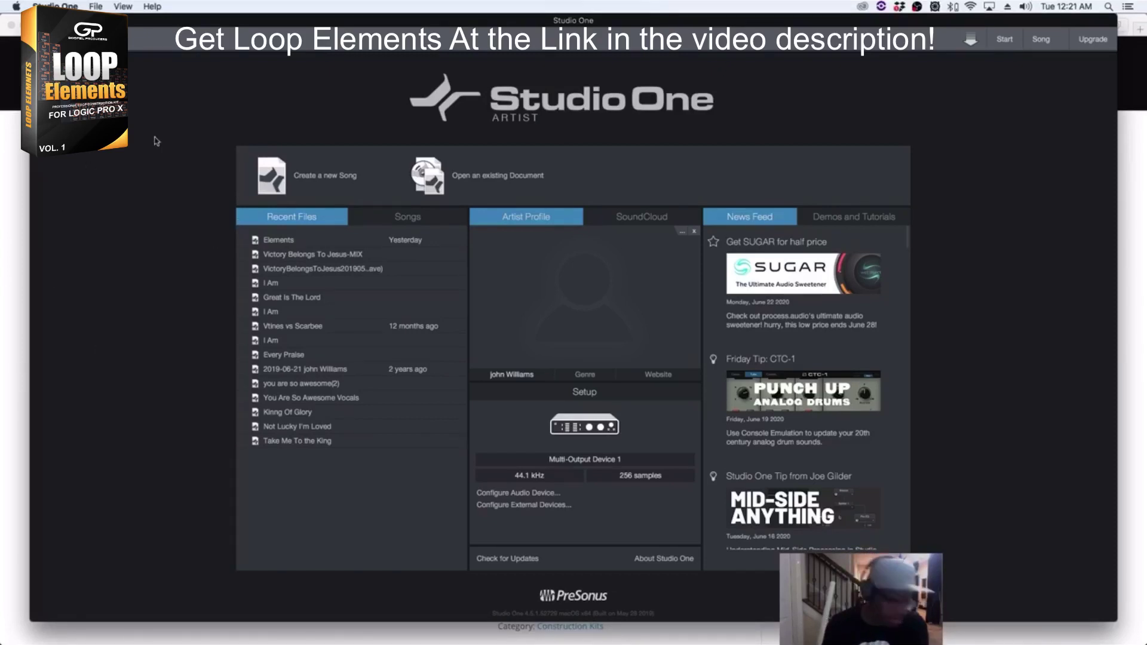
Create an empty song at 44.1 kHz, 93 BPM, 4/4 with audio stretched to song tempo.
click(323, 176)
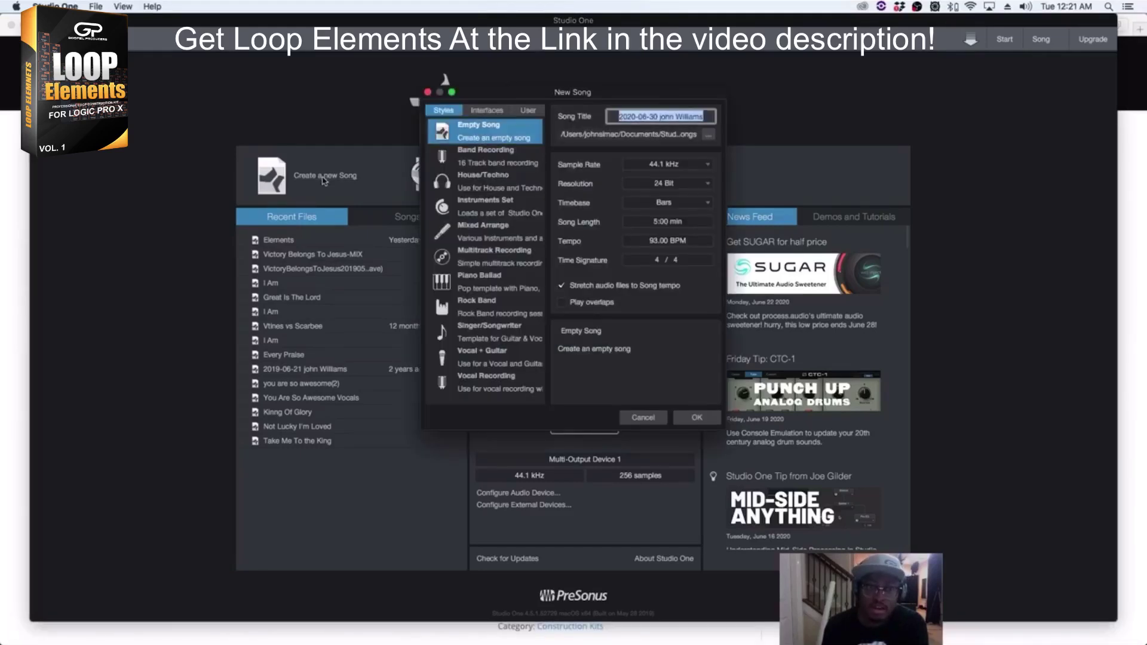
click(562, 286)
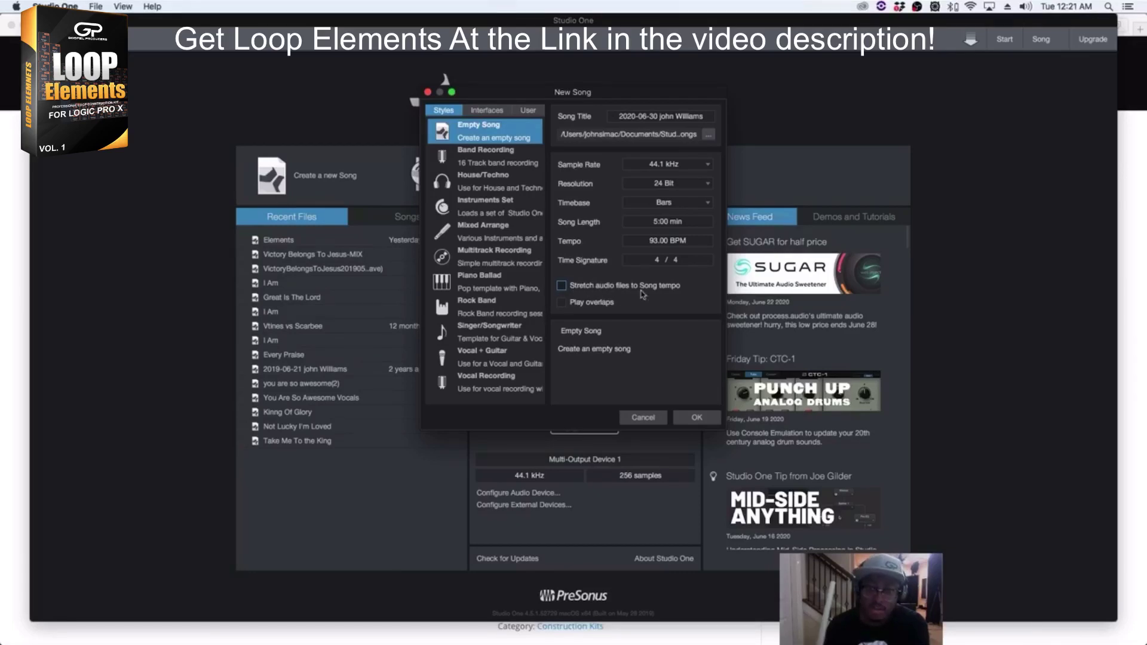
click(695, 417)
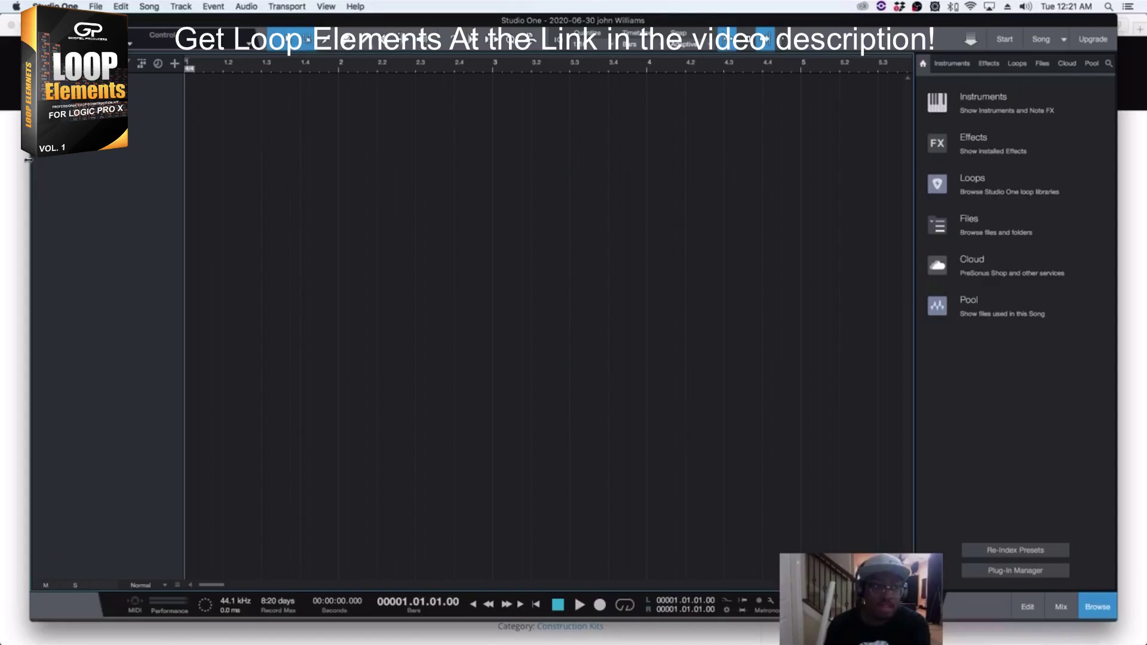
Stretch the song window to fill the whole screen.
drag(31, 160, 1, 159)
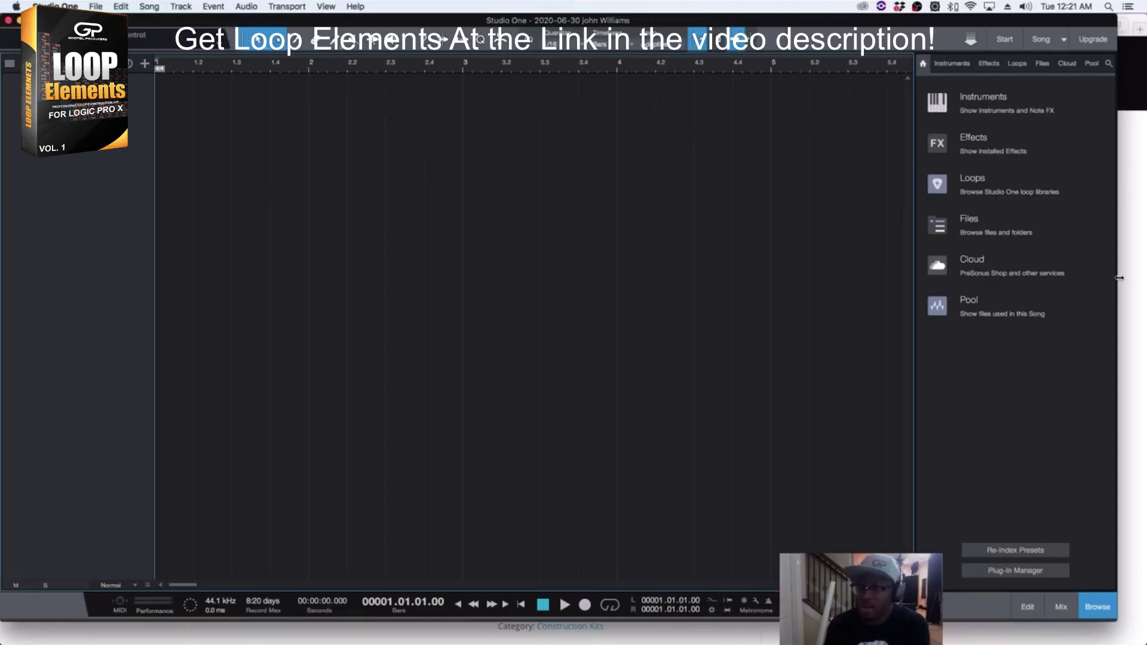
drag(1138, 285, 1146, 287)
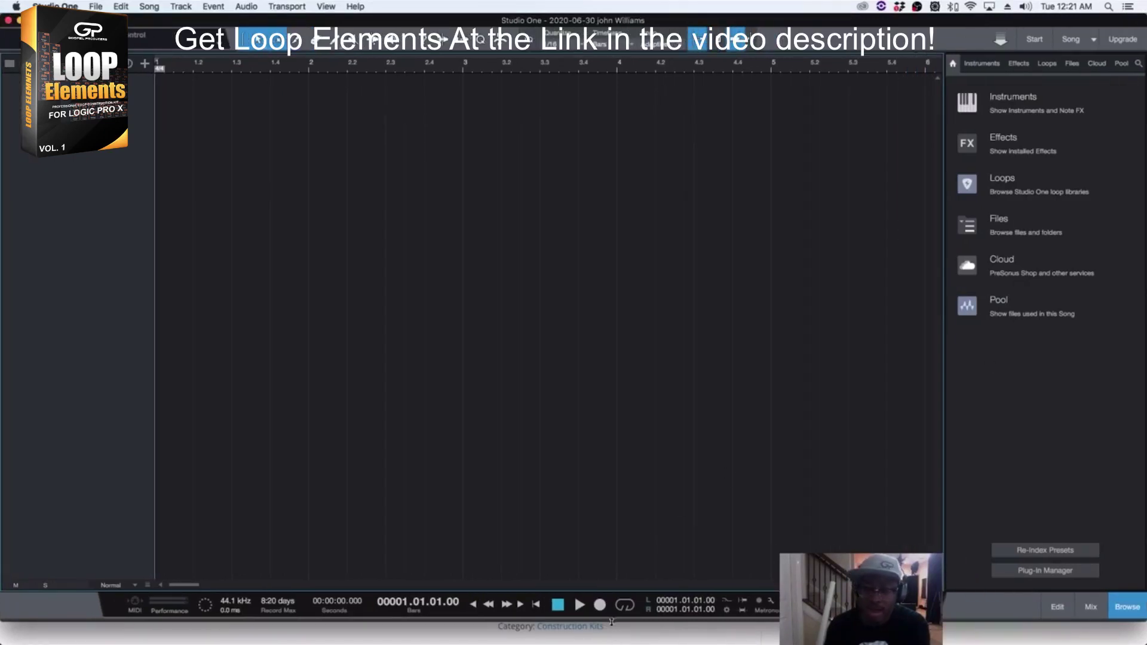
drag(611, 622, 578, 644)
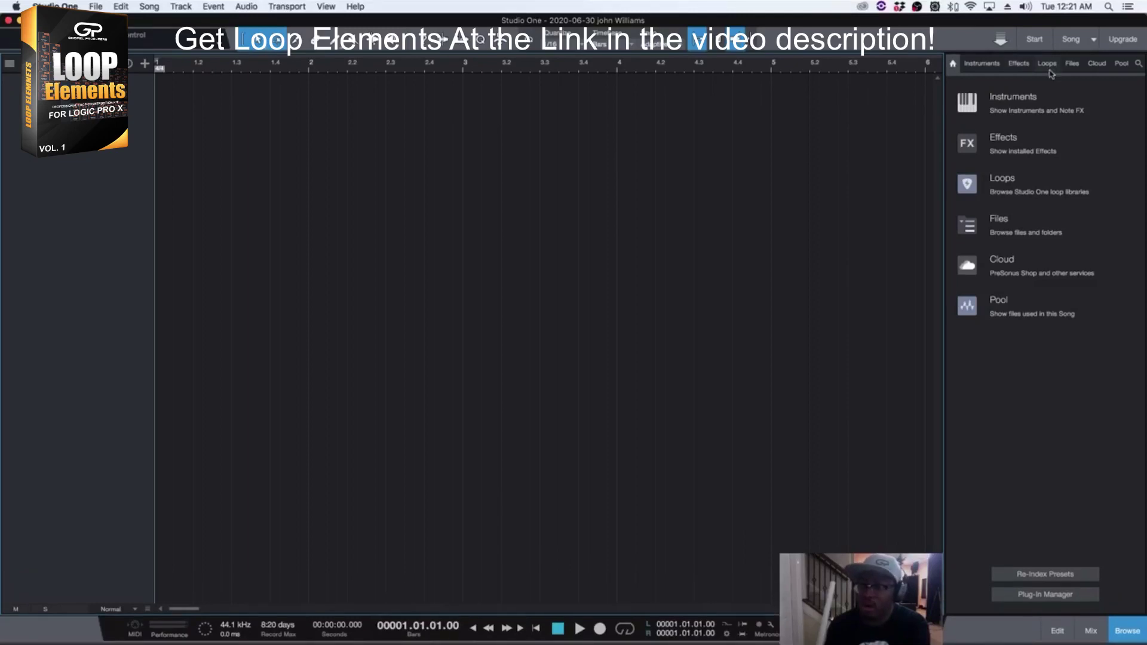
Browse Files to the Loop Elements folder so its LOOPELEMENTS .aif loops are listed.
click(982, 64)
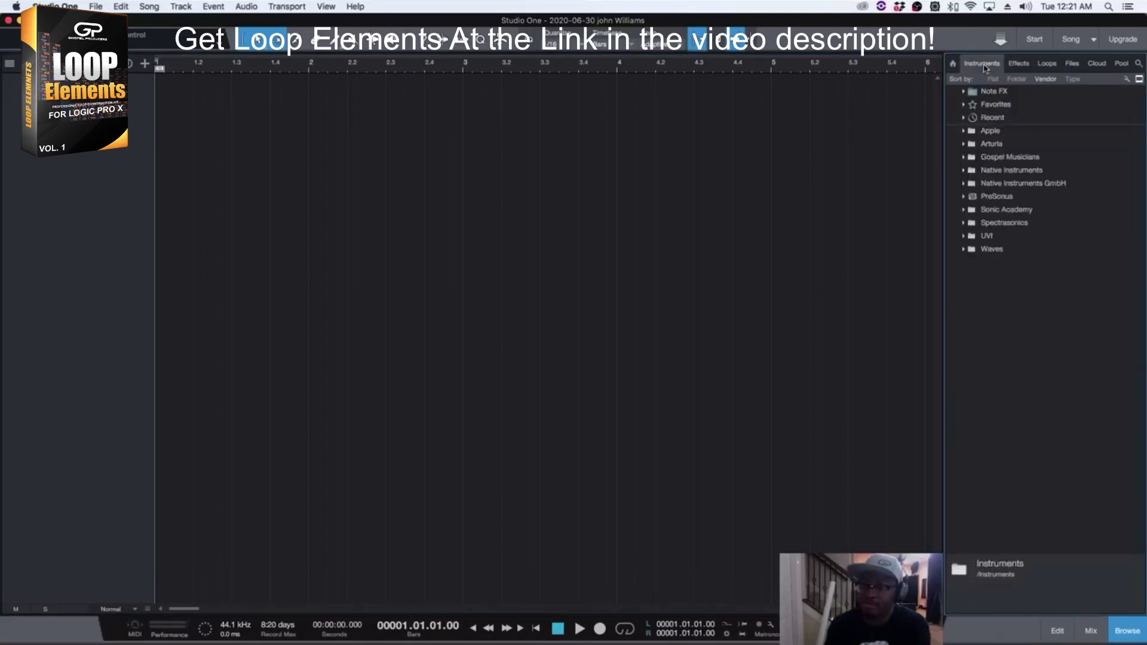
click(1072, 65)
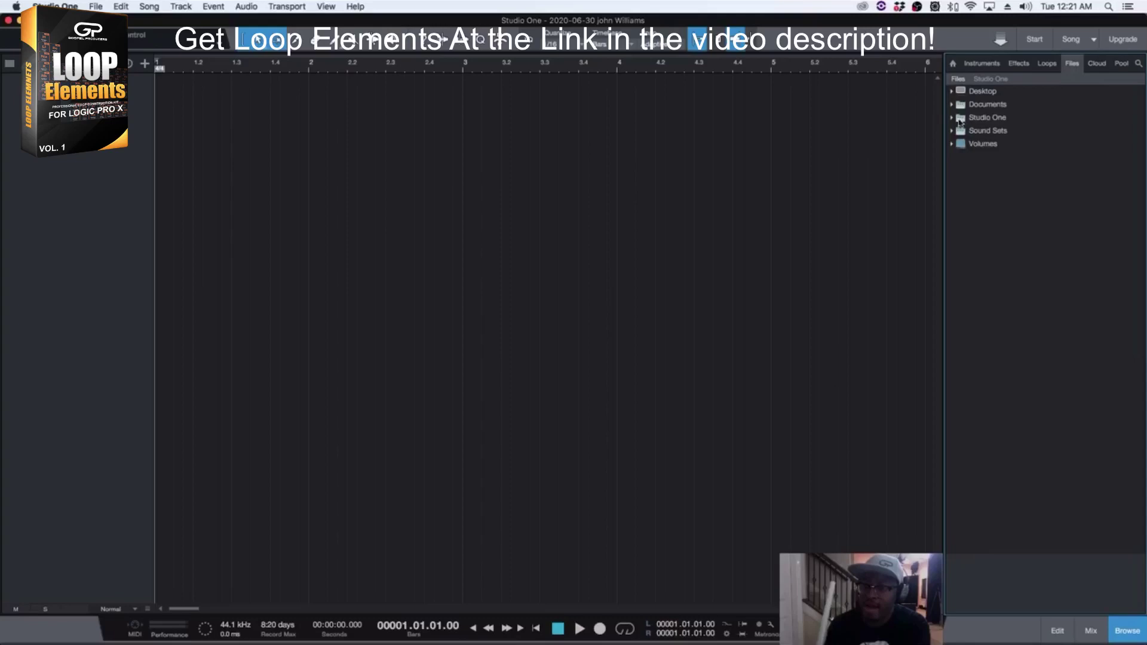
click(954, 118)
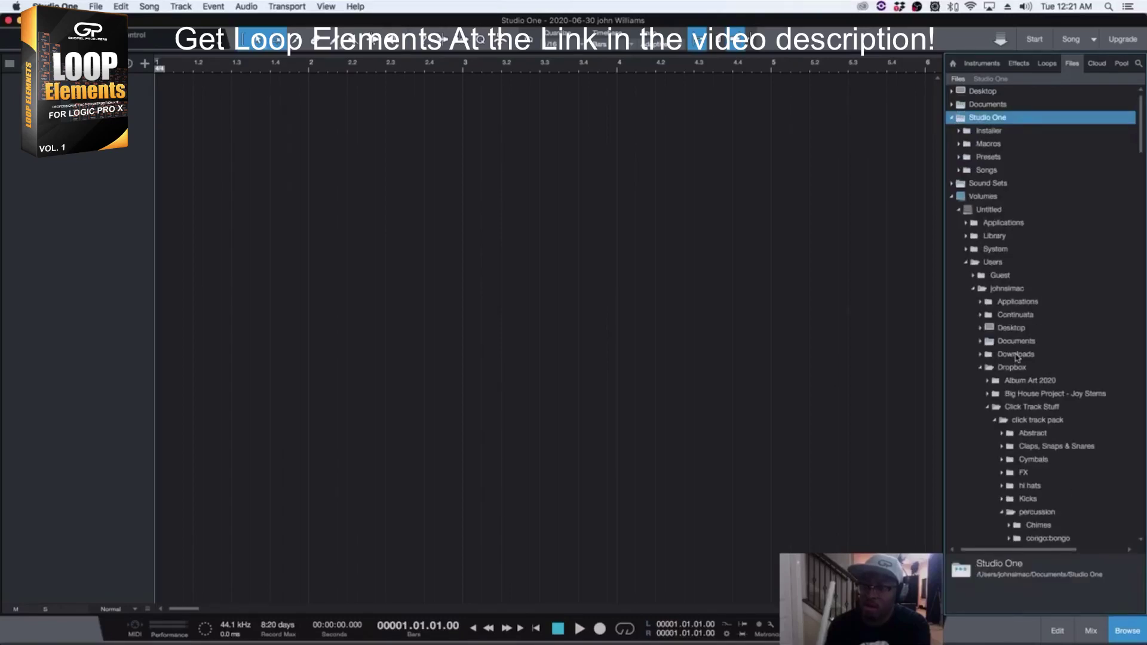
scroll(1016, 296, down, 15)
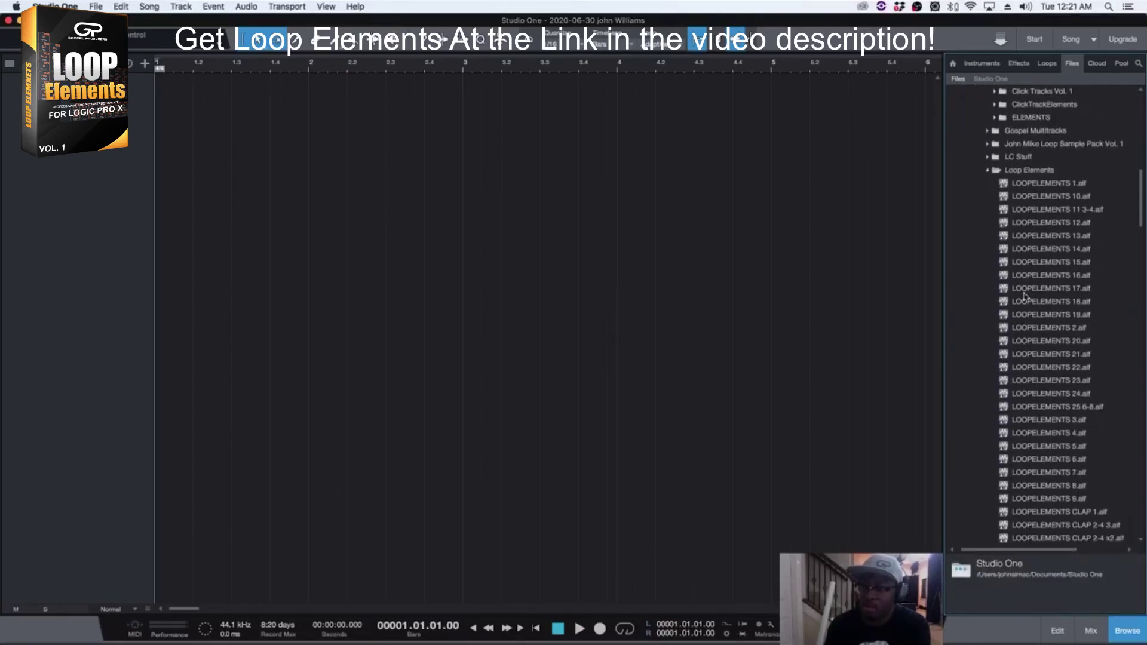
scroll(1025, 297, up, 1)
click(1020, 227)
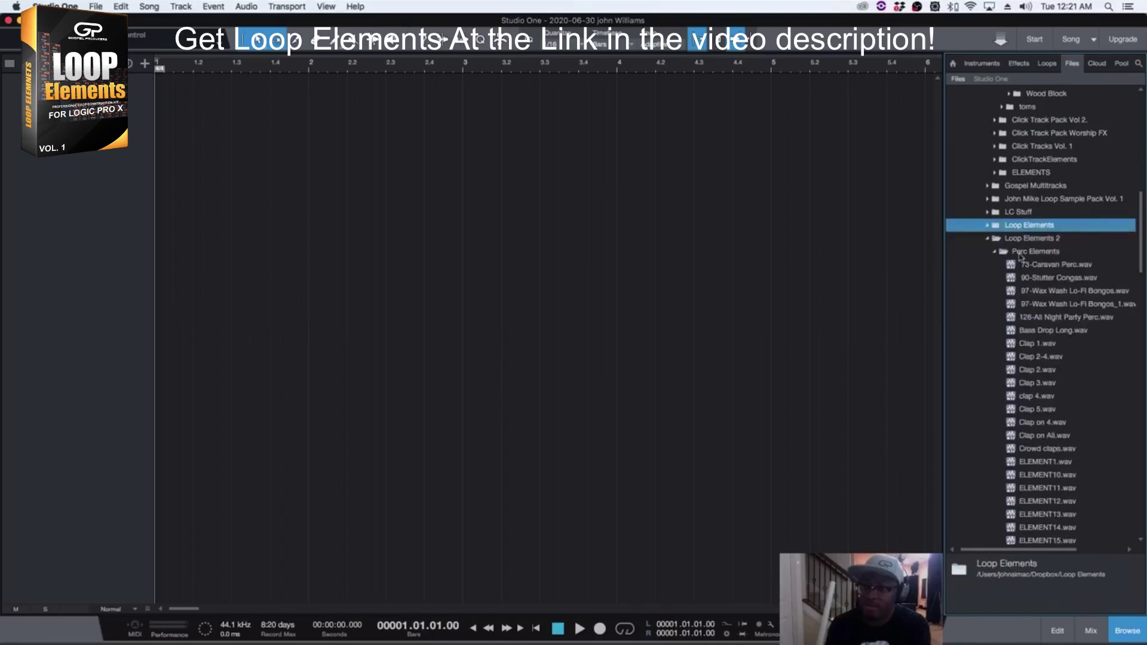
click(984, 227)
mouse_move(166, 639)
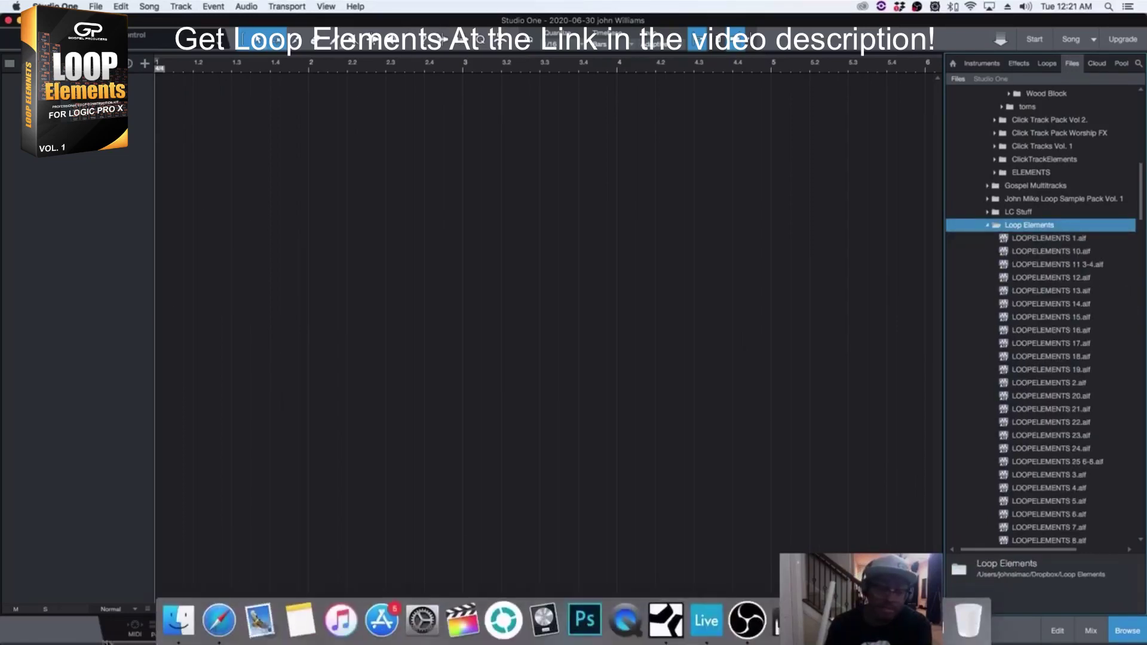
scroll(1054, 333, down, 5)
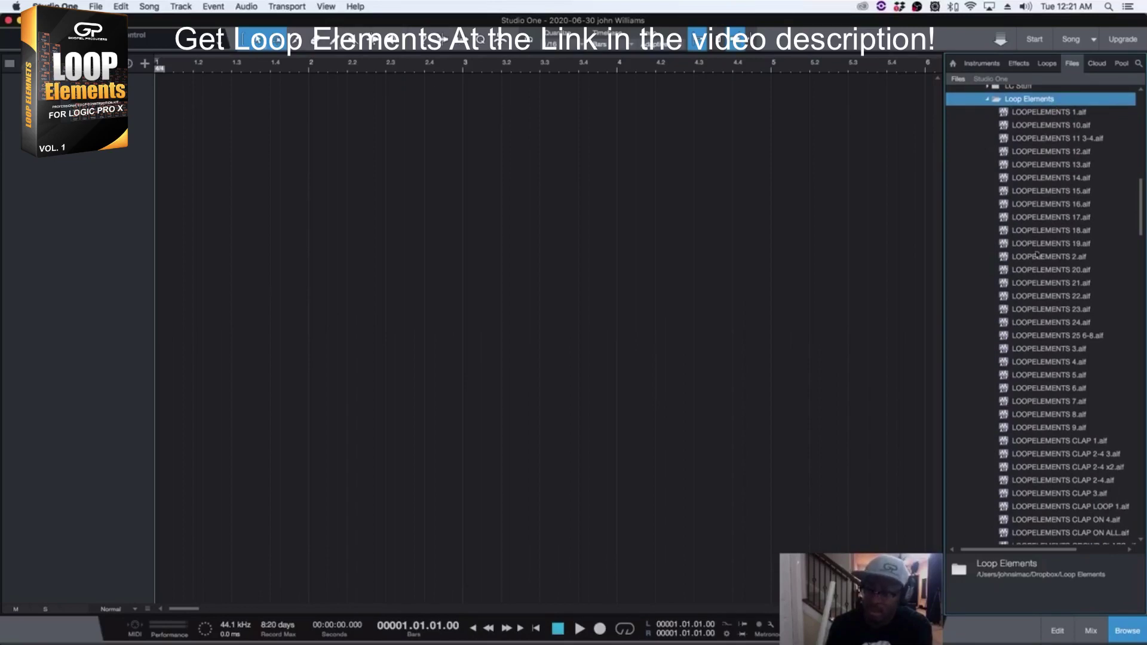
Place LOOPELEMENTS 6 and 9 on tracks 1 and 2, duplicate each once, and play from bar 1.
click(1059, 139)
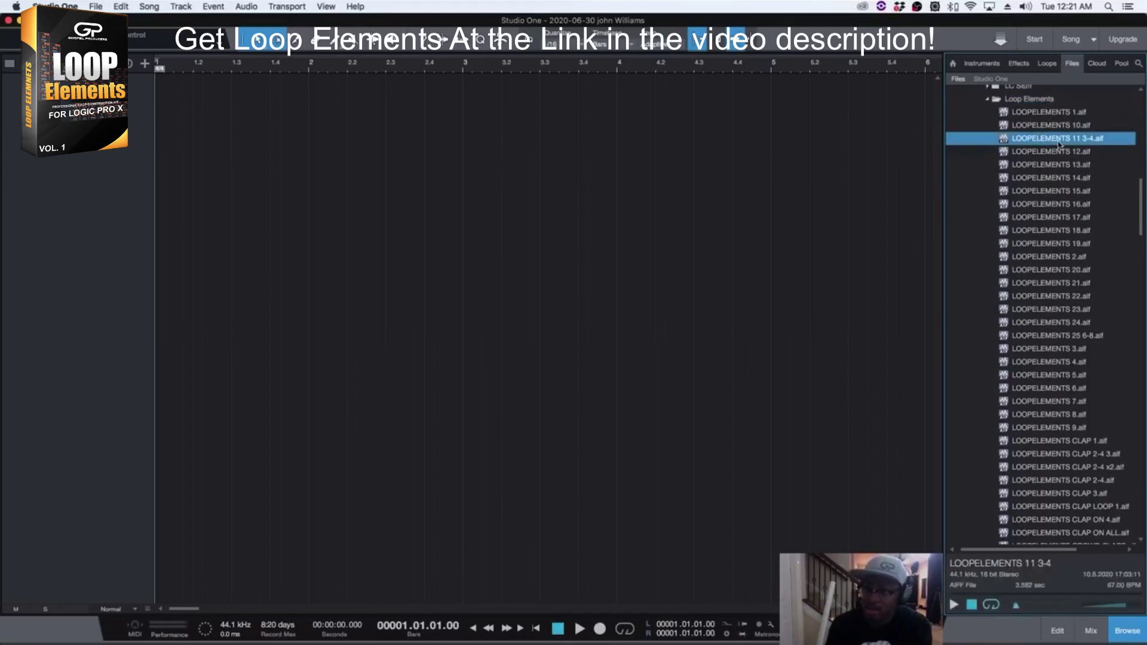
click(1034, 123)
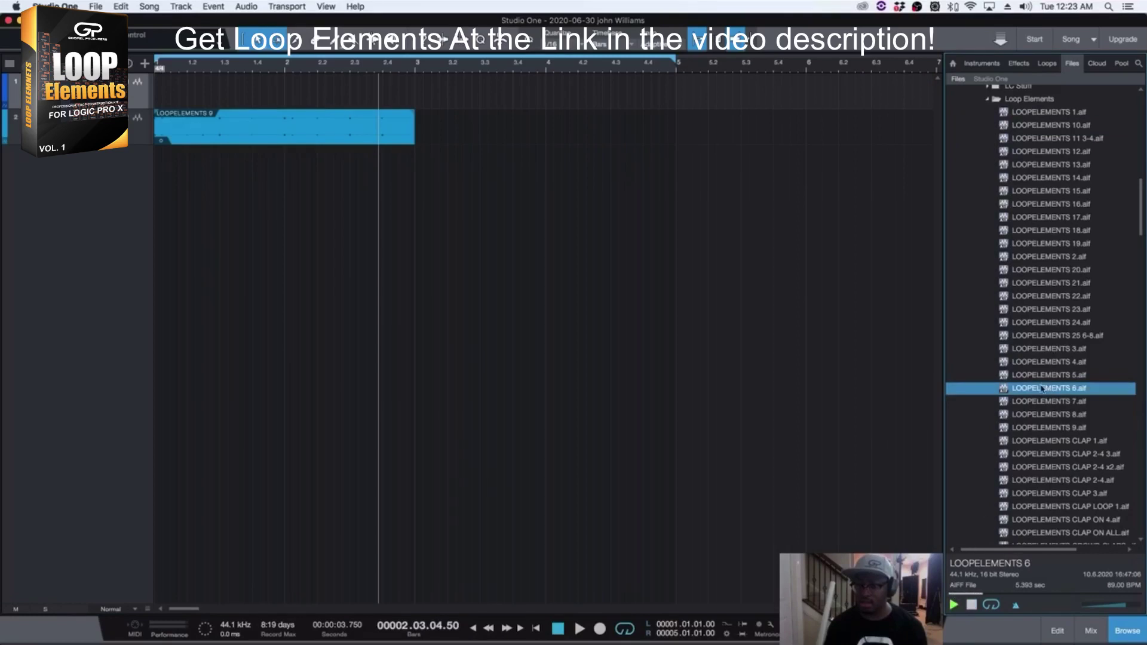
drag(1043, 389, 290, 127)
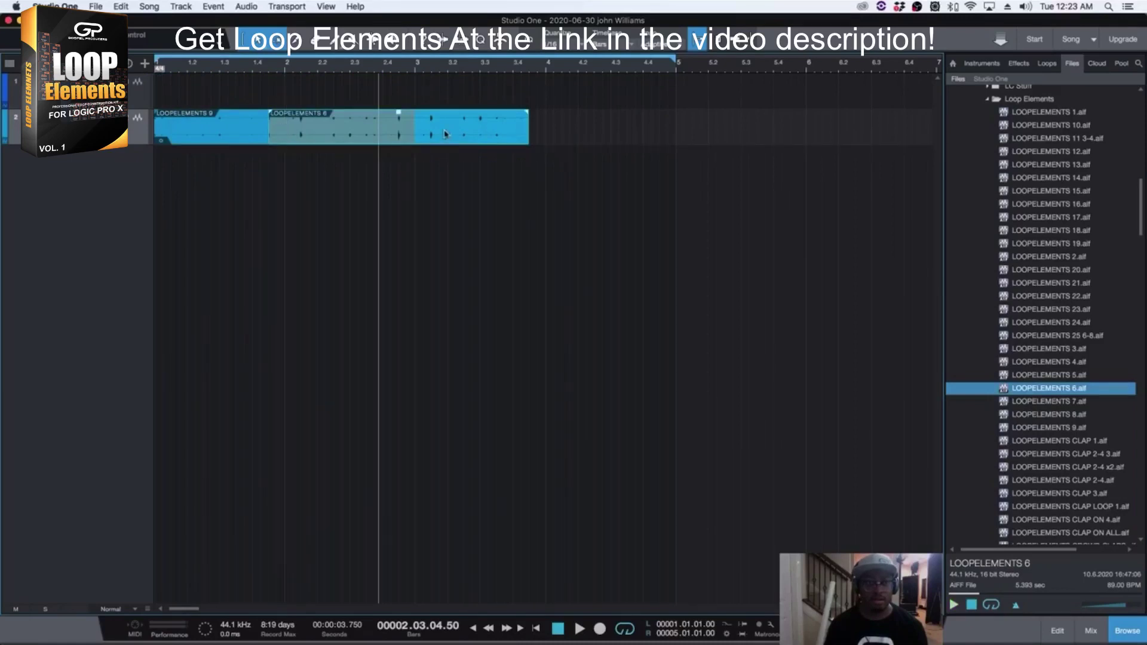
drag(445, 133, 331, 98)
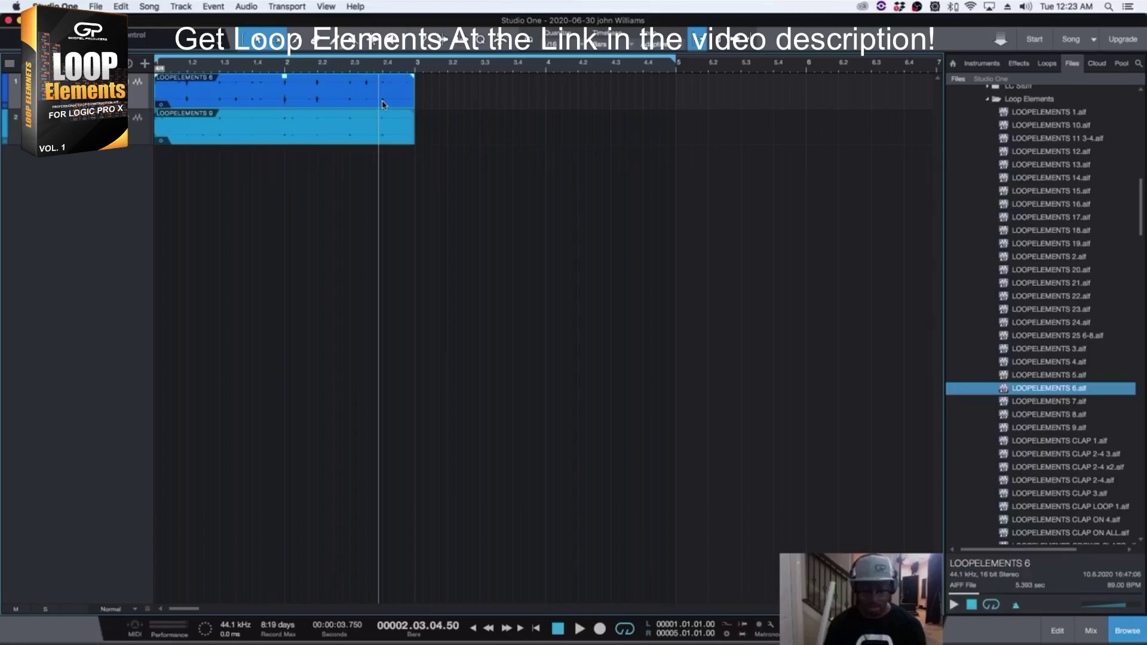
key(d)
key(d)
key(comma)
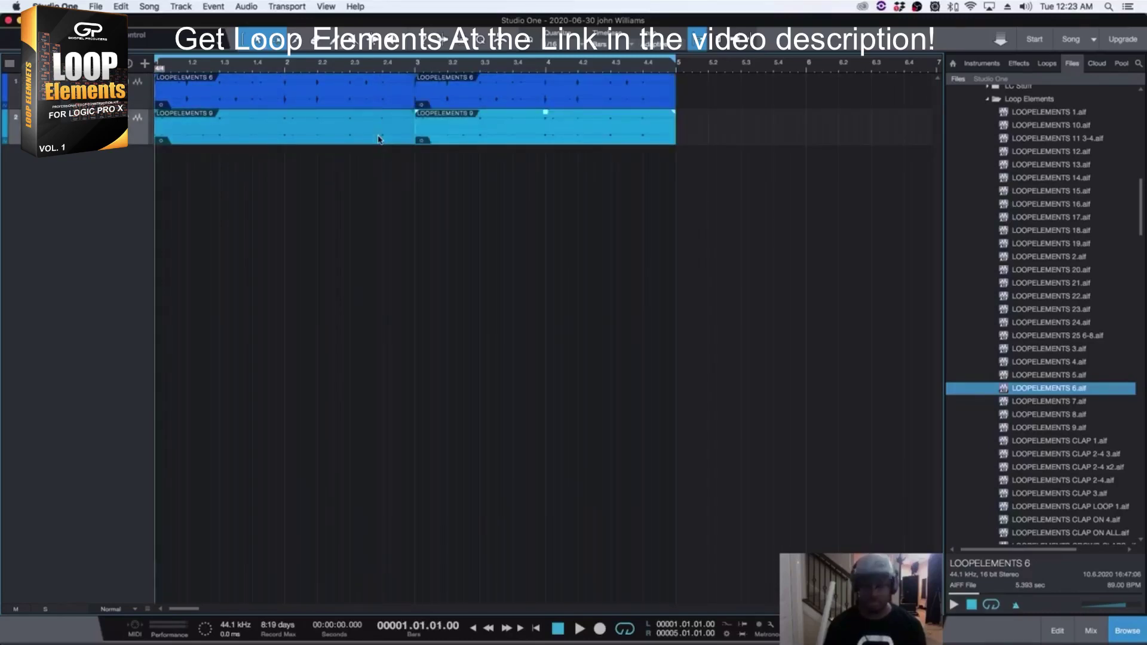
key(space)
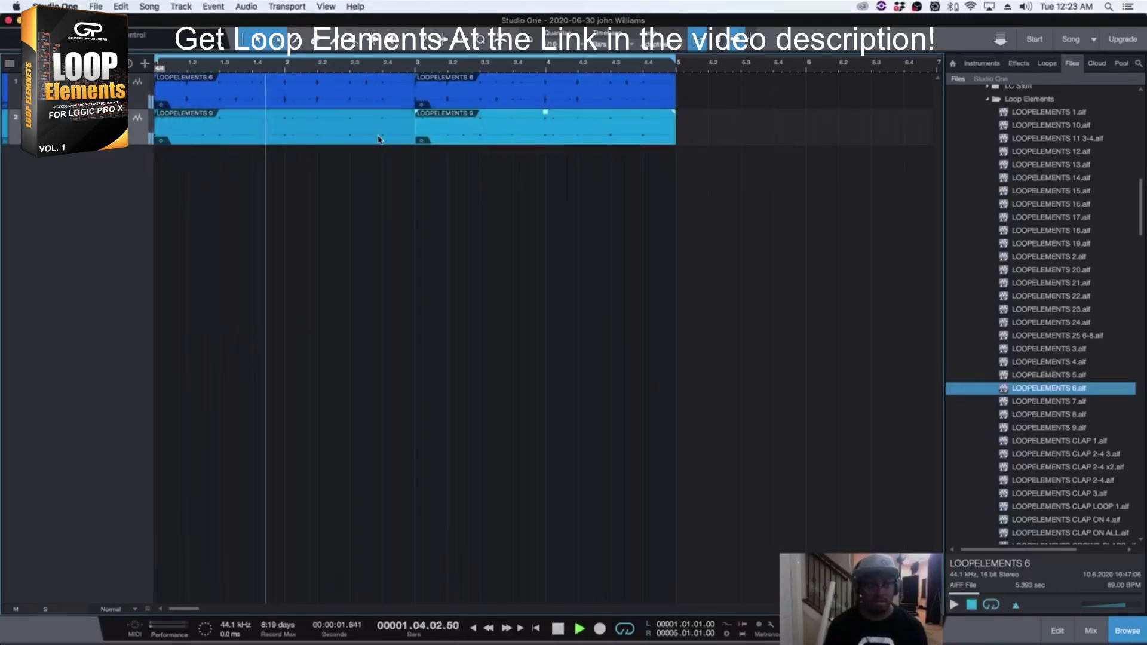
scroll(1067, 350, down, 5)
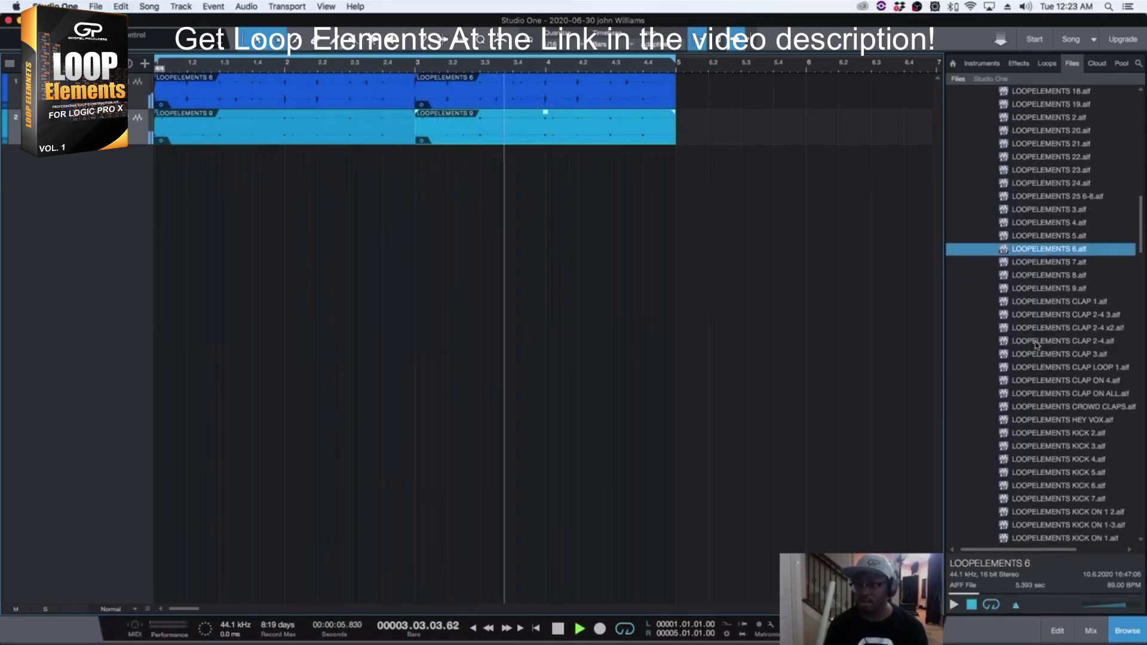
Add LOOPELEMENTS CLAP 1 on track 3, repeat it to bar 5, and lower its fader to -7.1 dB.
drag(1047, 303, 180, 199)
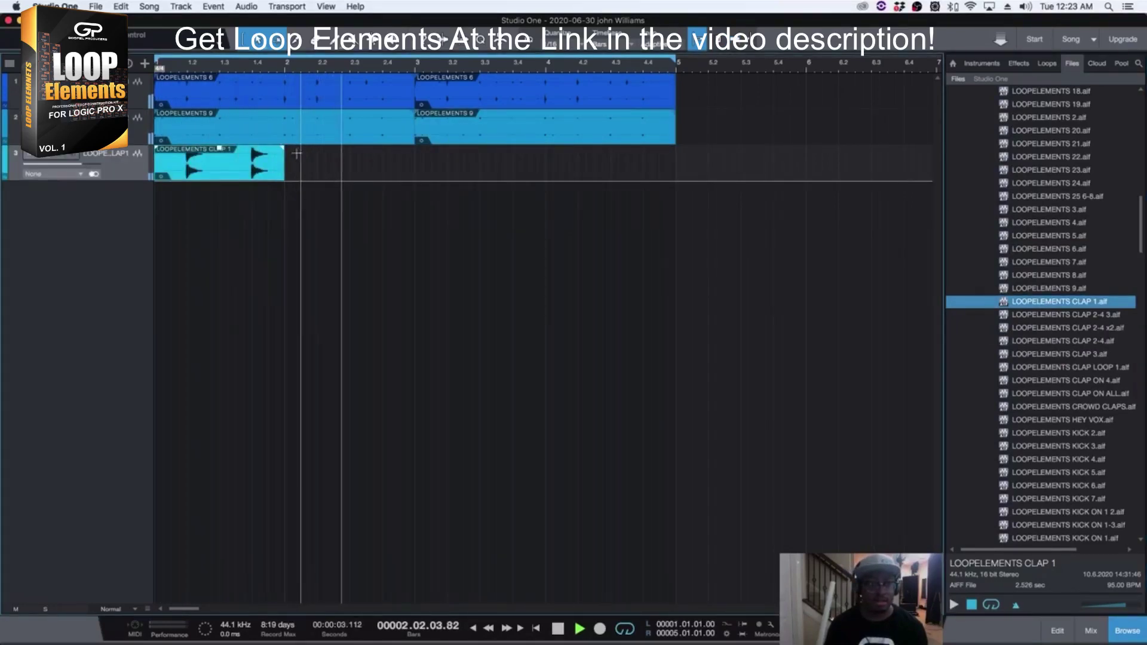
key(space)
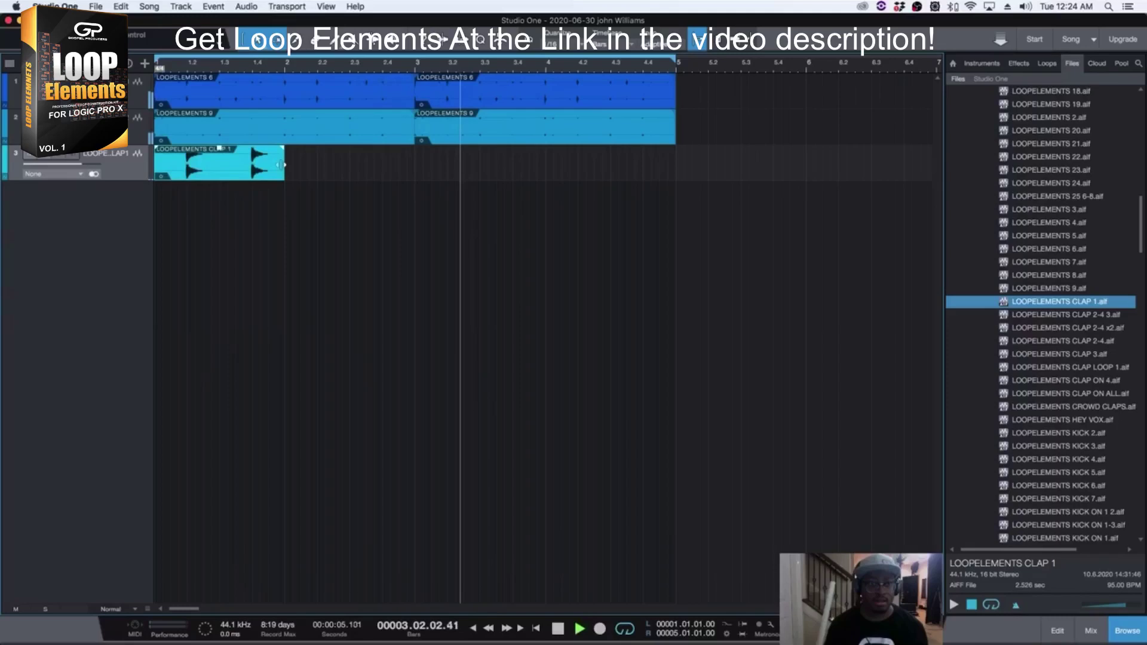
key(Return)
key(space)
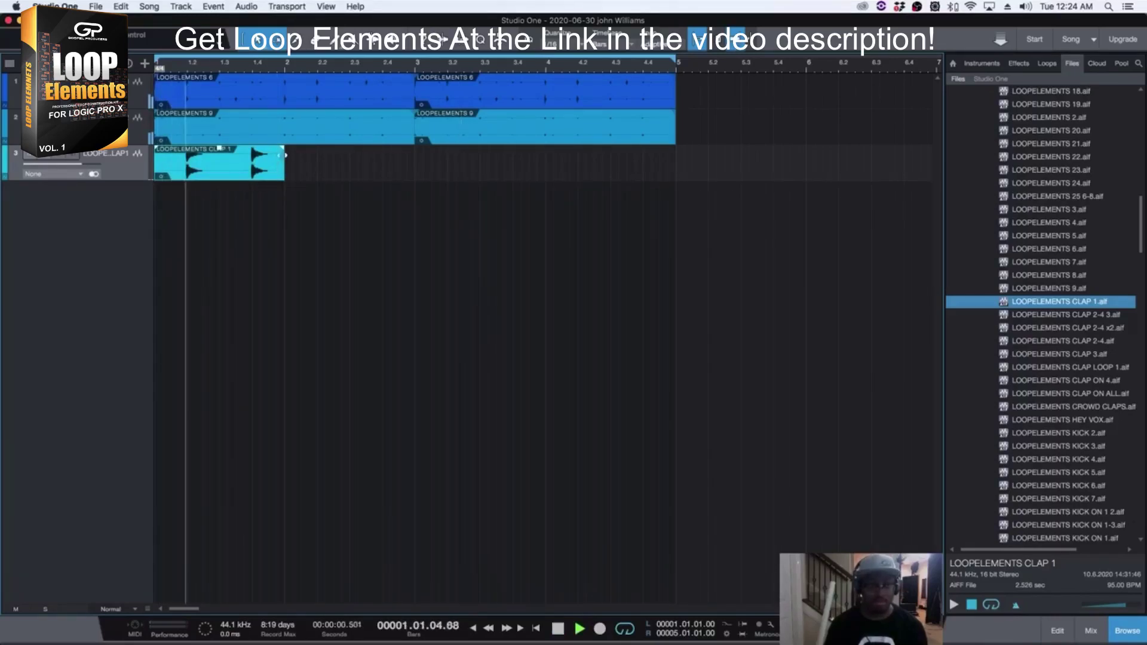
key(d)
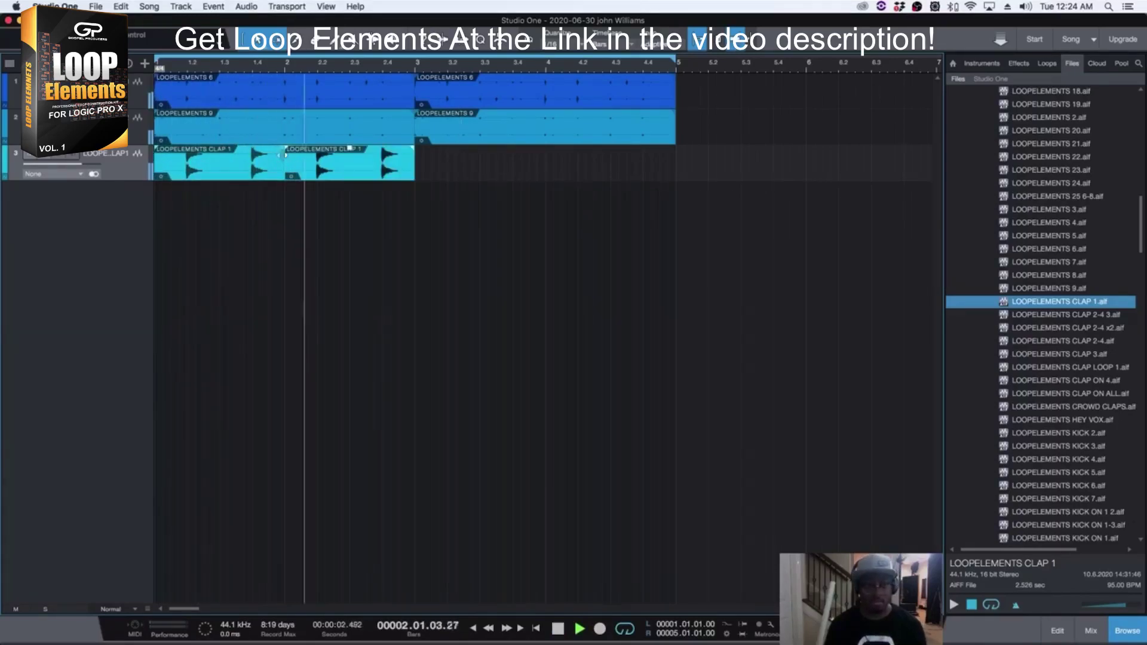
key(d)
key(d)
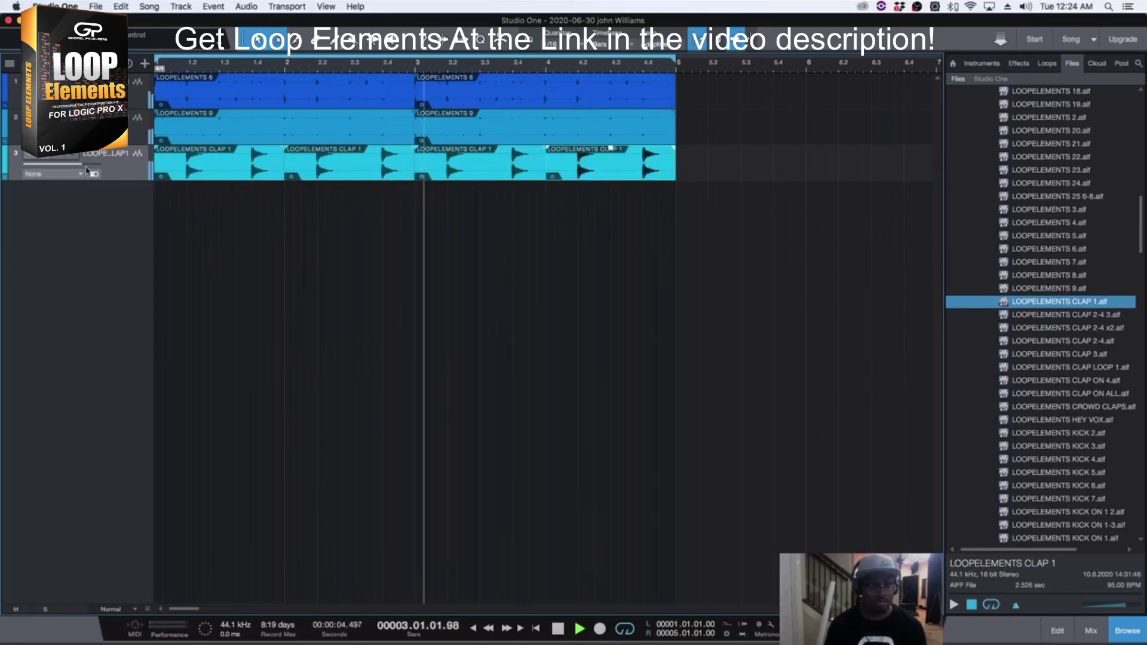
drag(75, 166, 68, 169)
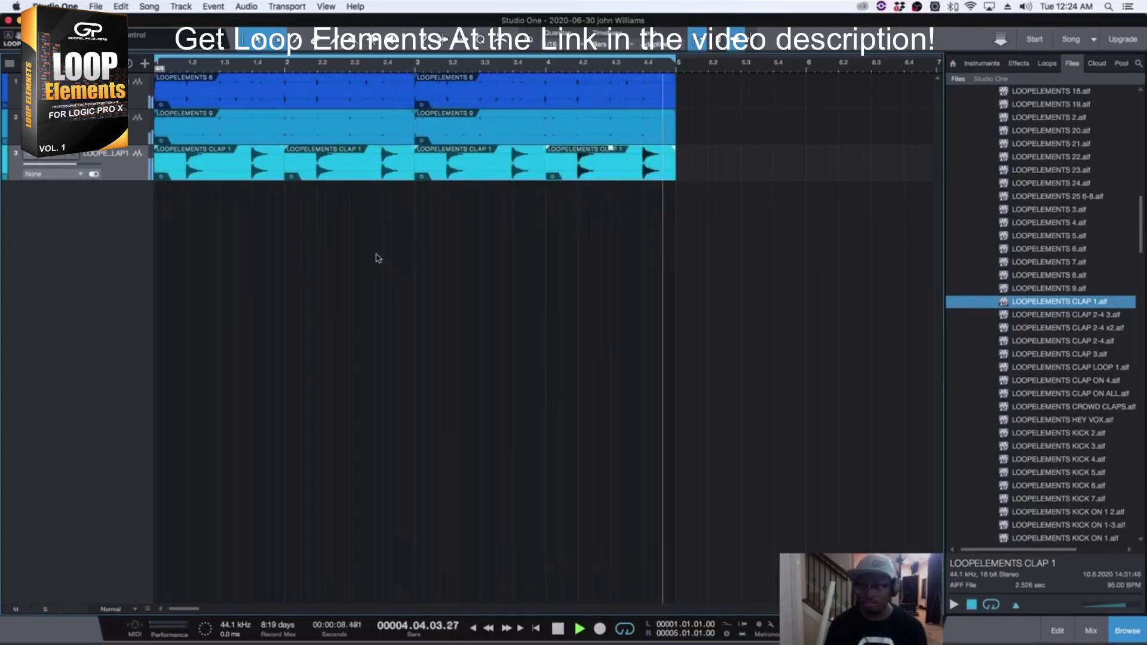
scroll(1039, 327, down, 5)
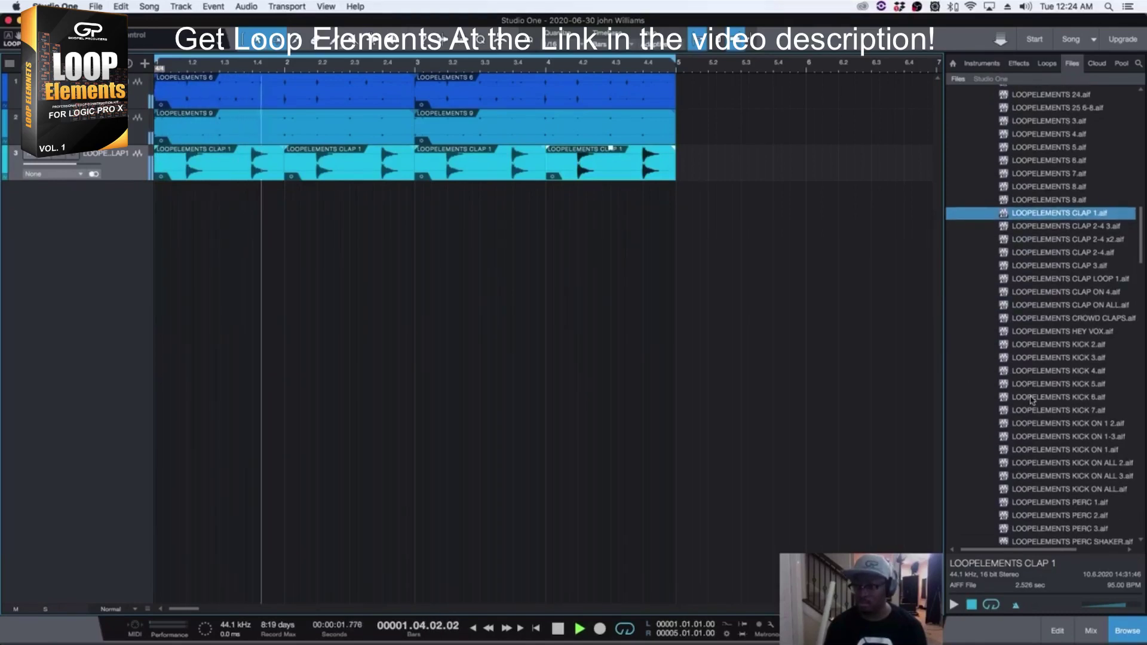
Add LOOPELEMENTS KICK 2 on track 4 at bar 1, repeat it through bar 5, and zoom out.
click(1040, 304)
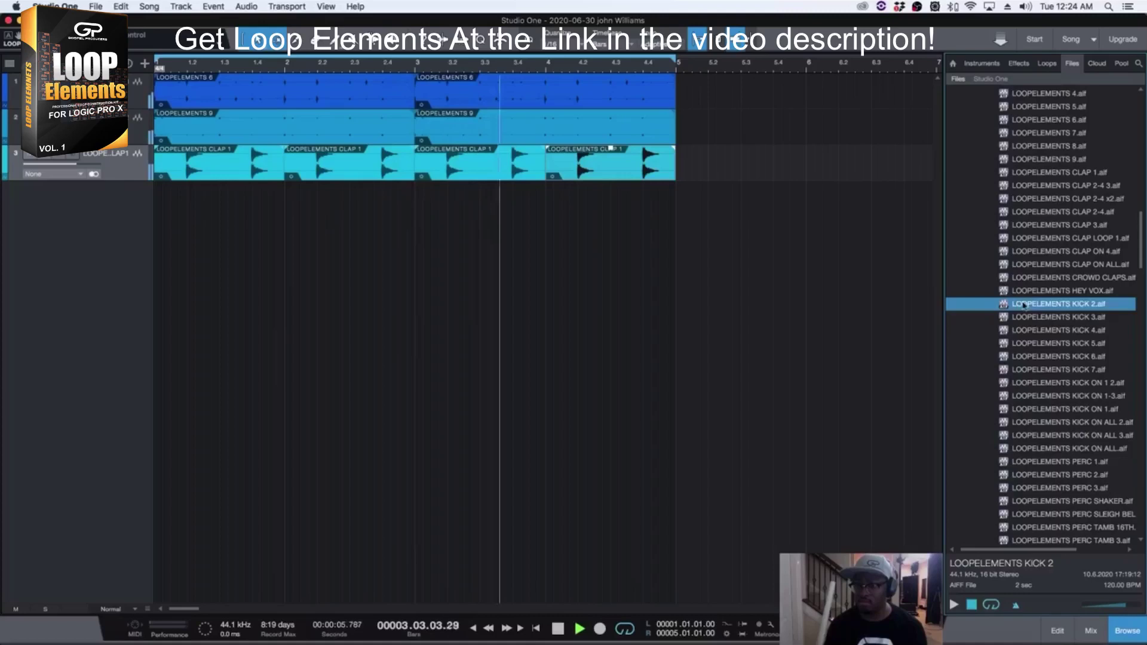
drag(1029, 307, 175, 215)
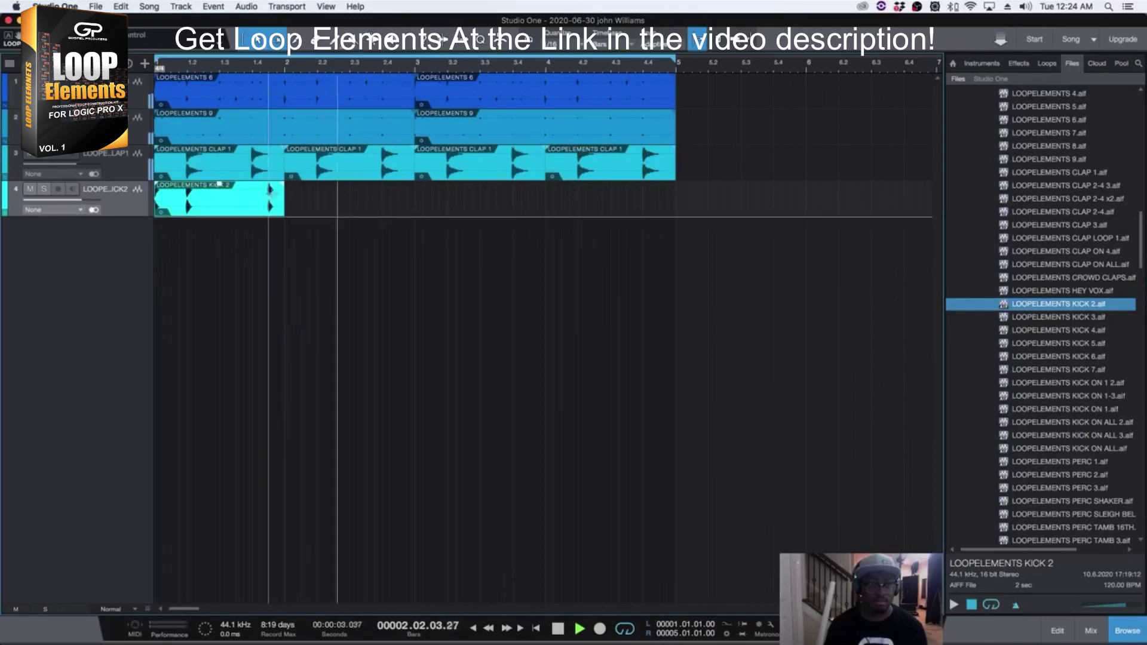
key(d)
key(d)
key(d)
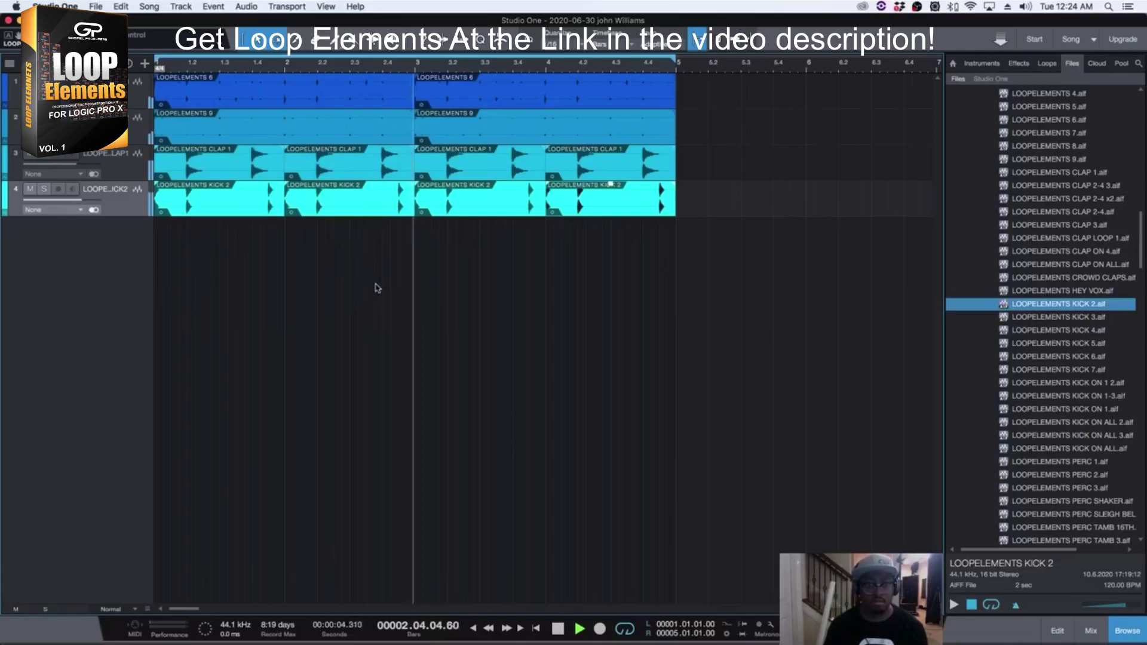
key(w)
scroll(997, 404, down, 10)
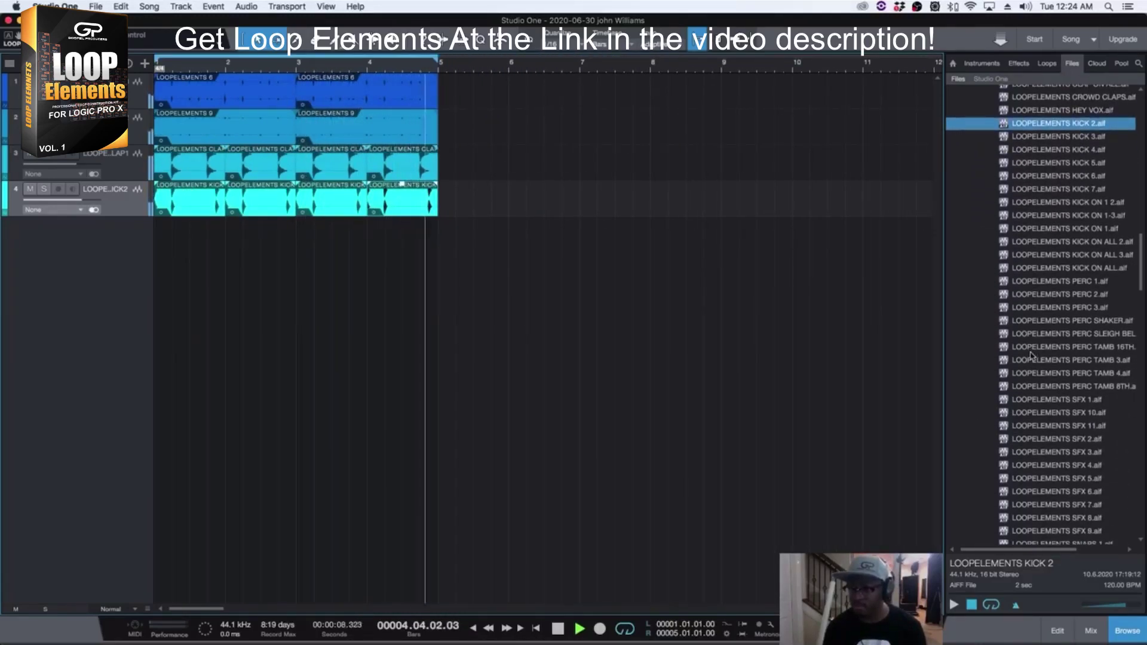
Add PERC TAMB 4 and PERC SHAKER on tracks 5 and 6, each duplicated once to fill bars 1–5.
click(1031, 373)
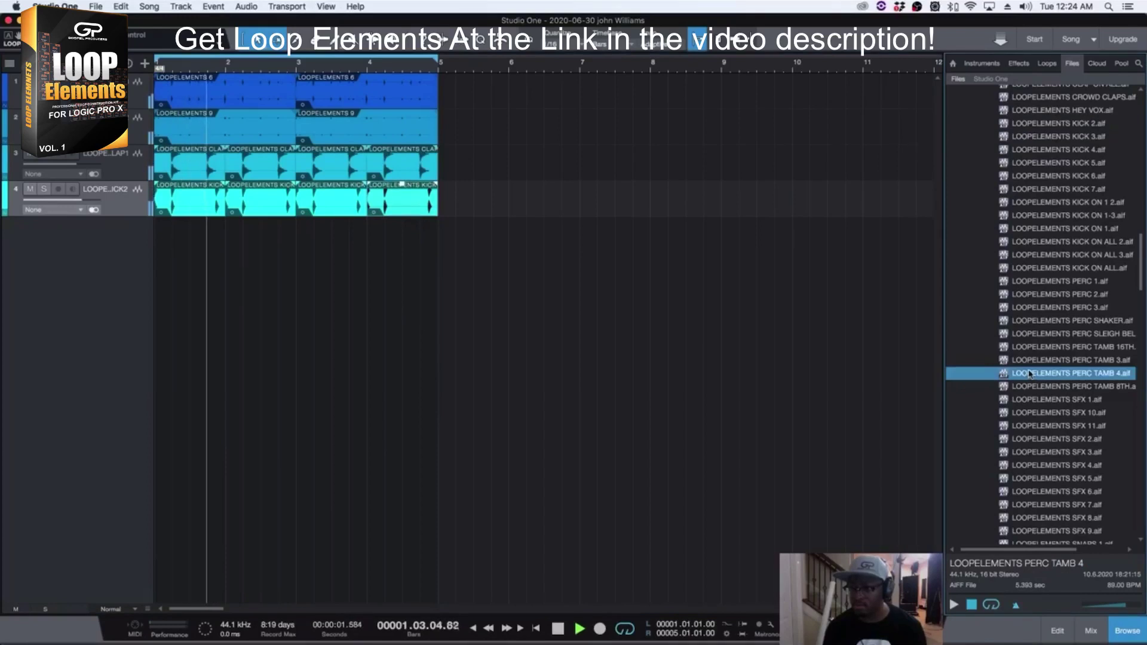
drag(1030, 374, 172, 278)
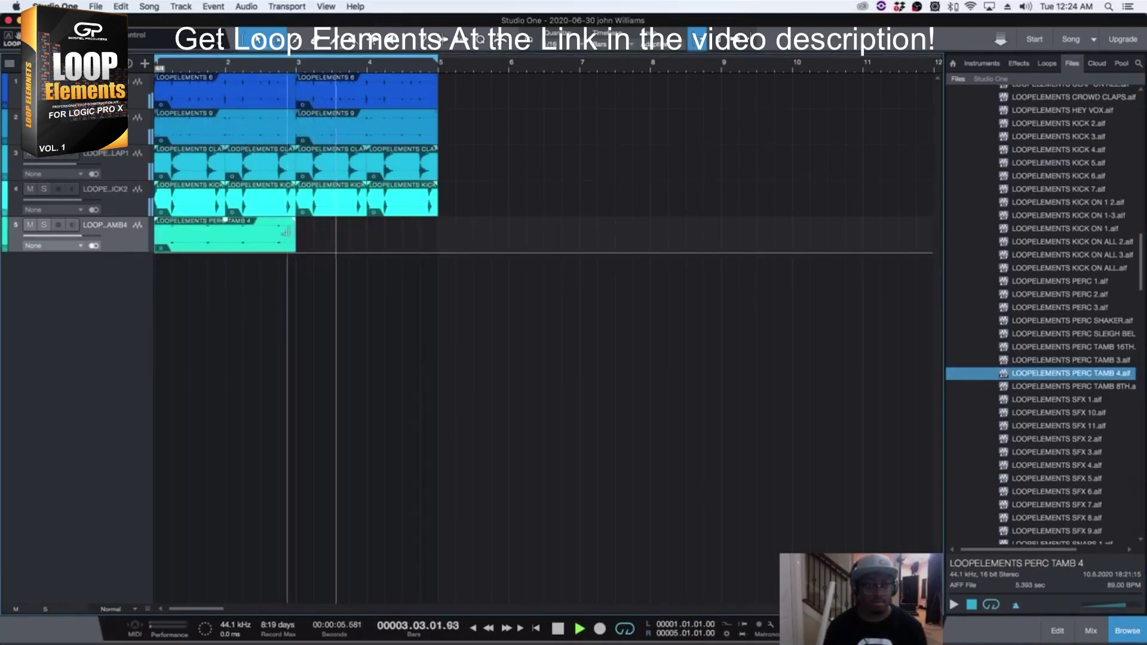
key(d)
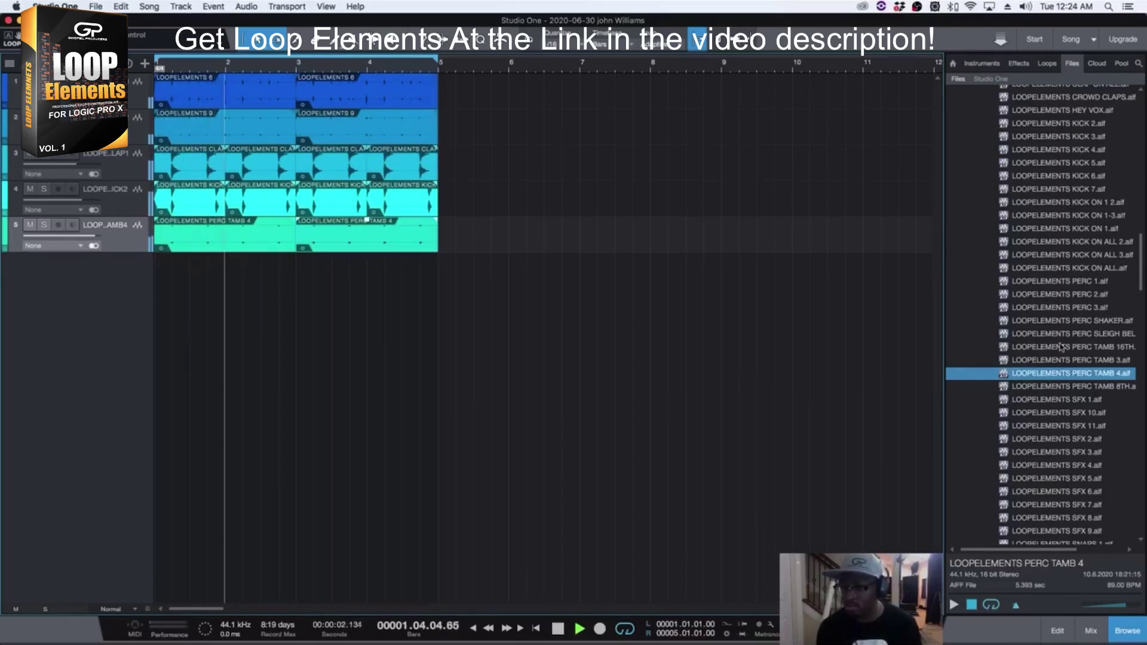
click(1041, 322)
drag(1040, 321, 172, 311)
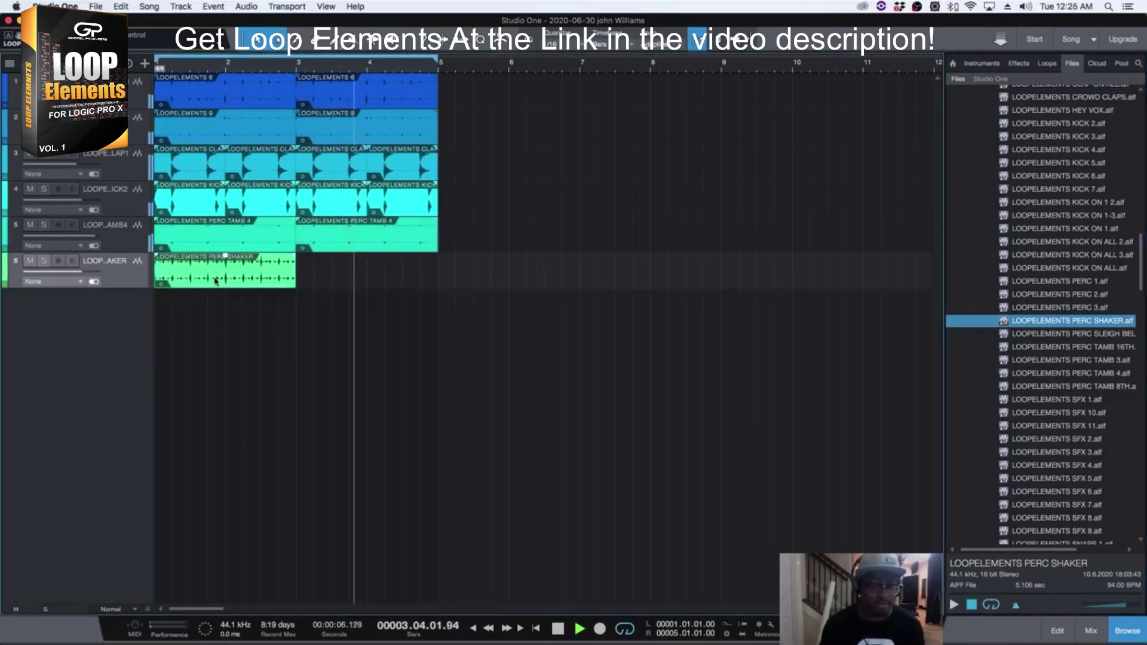
key(d)
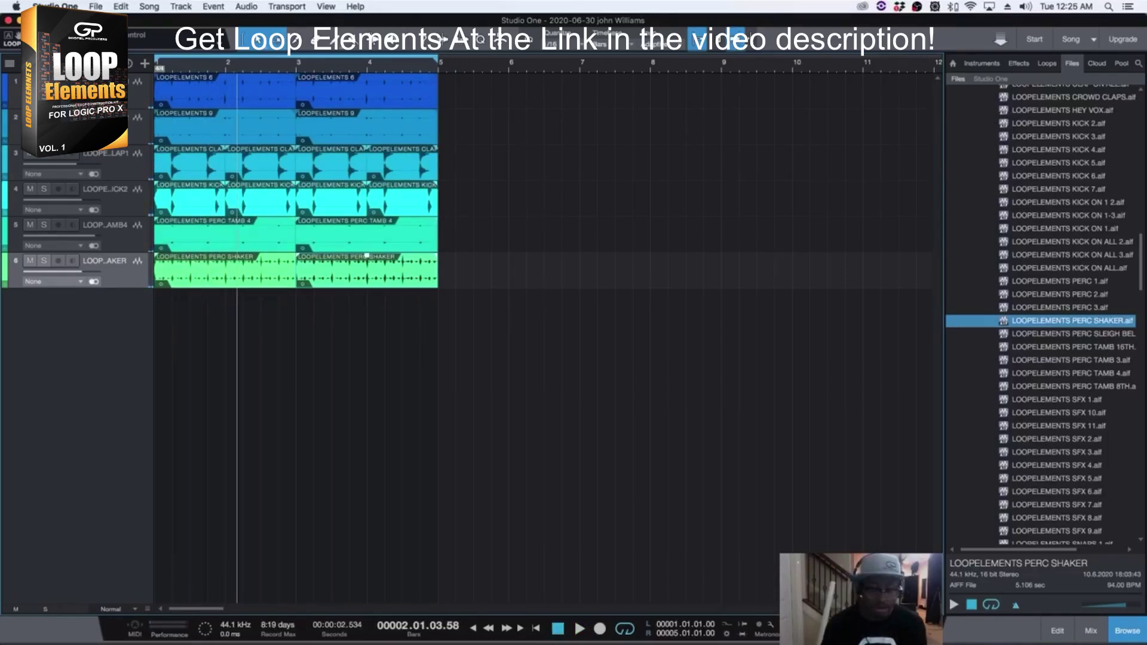
key(w)
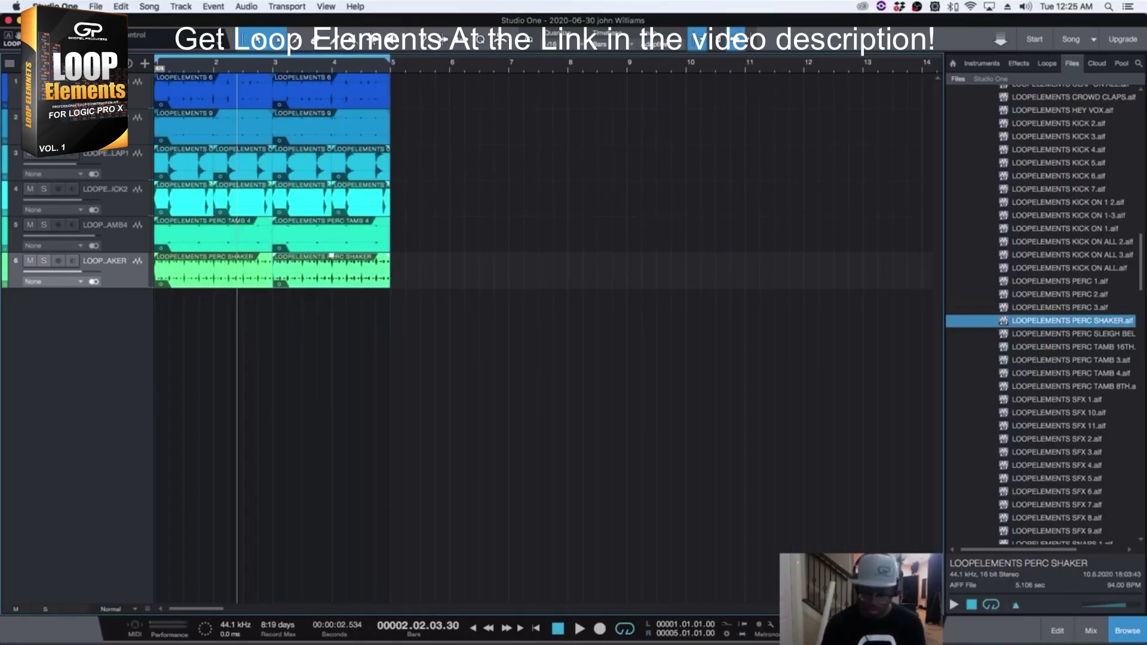
key(comma)
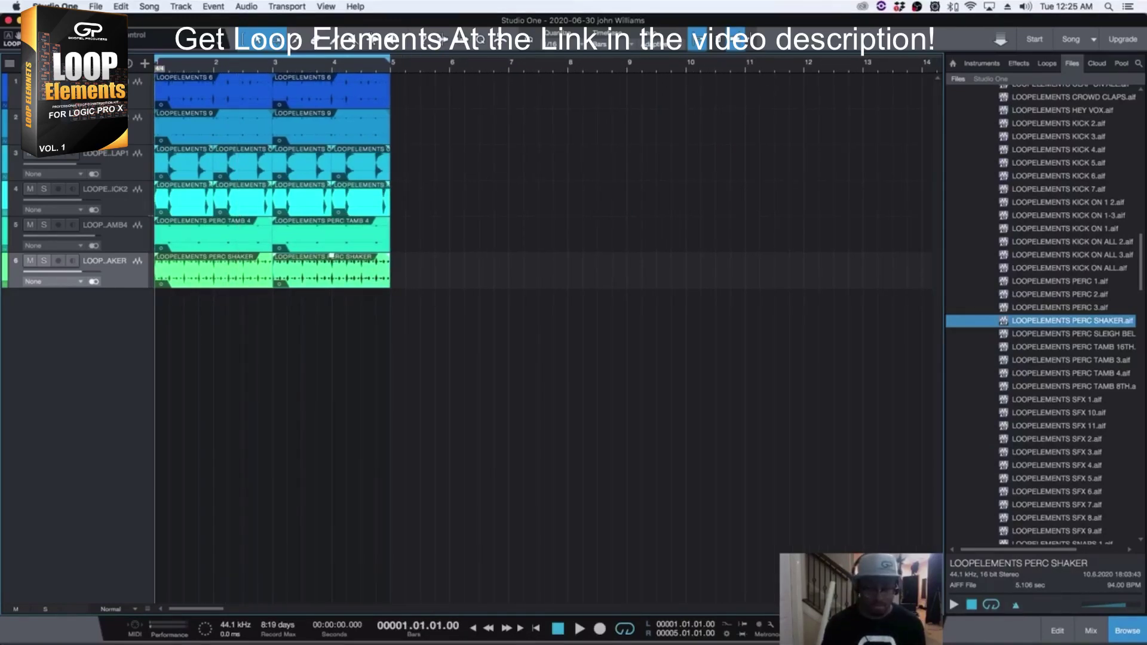
click(580, 630)
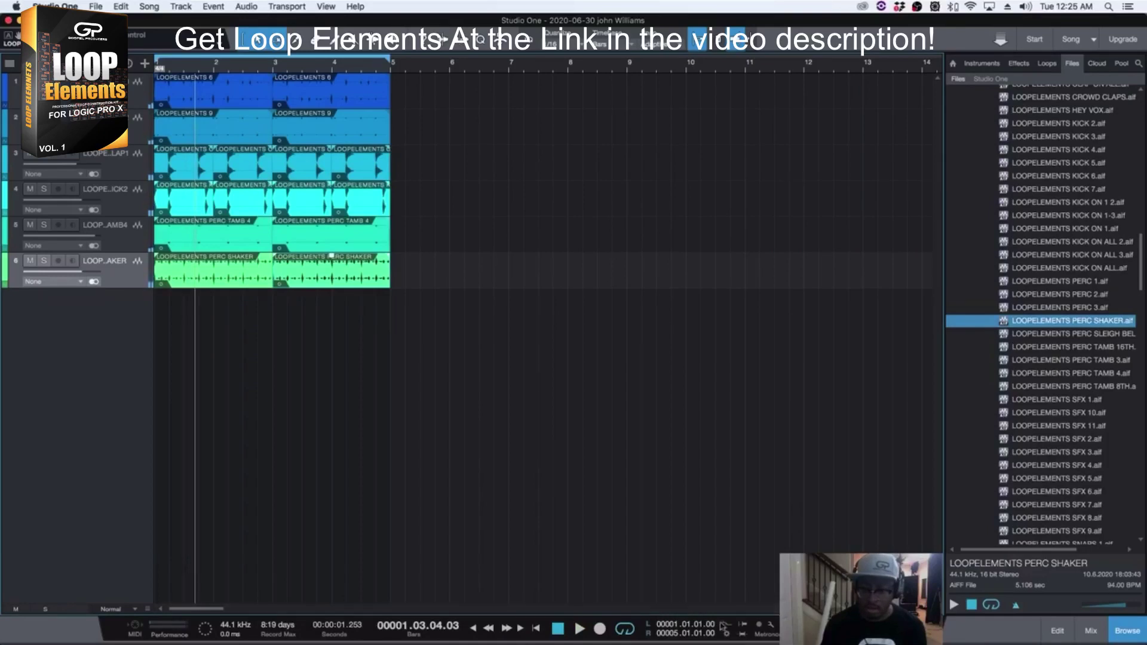
key(e)
key(e)
key(e)
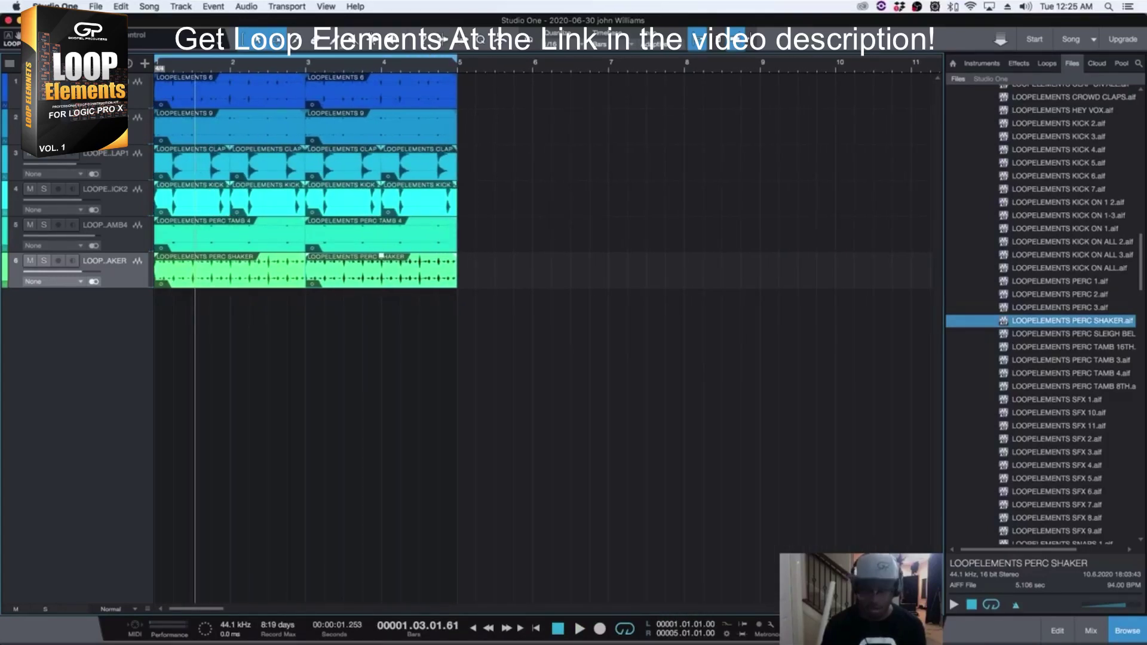
key(space)
key(space)
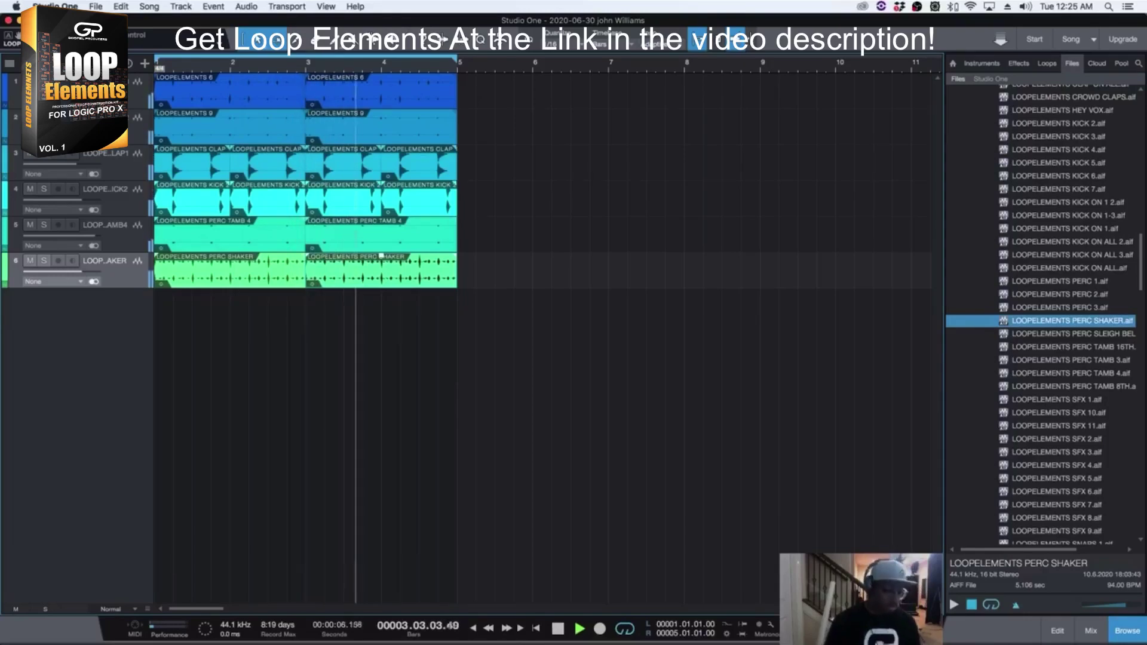
key(space)
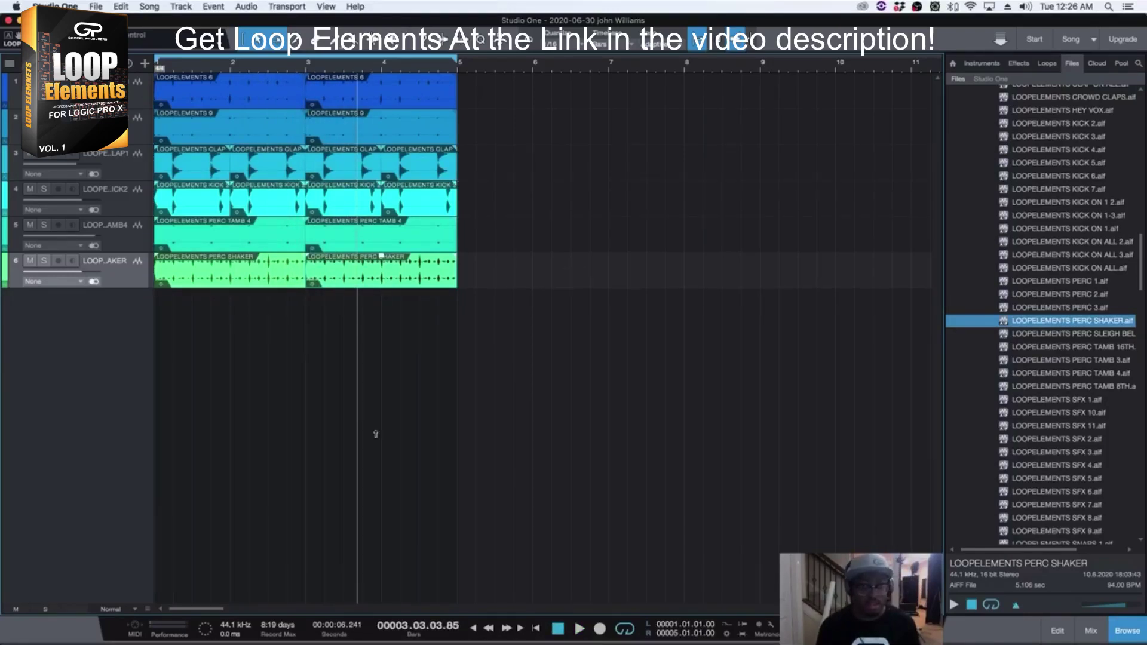
click(96, 6)
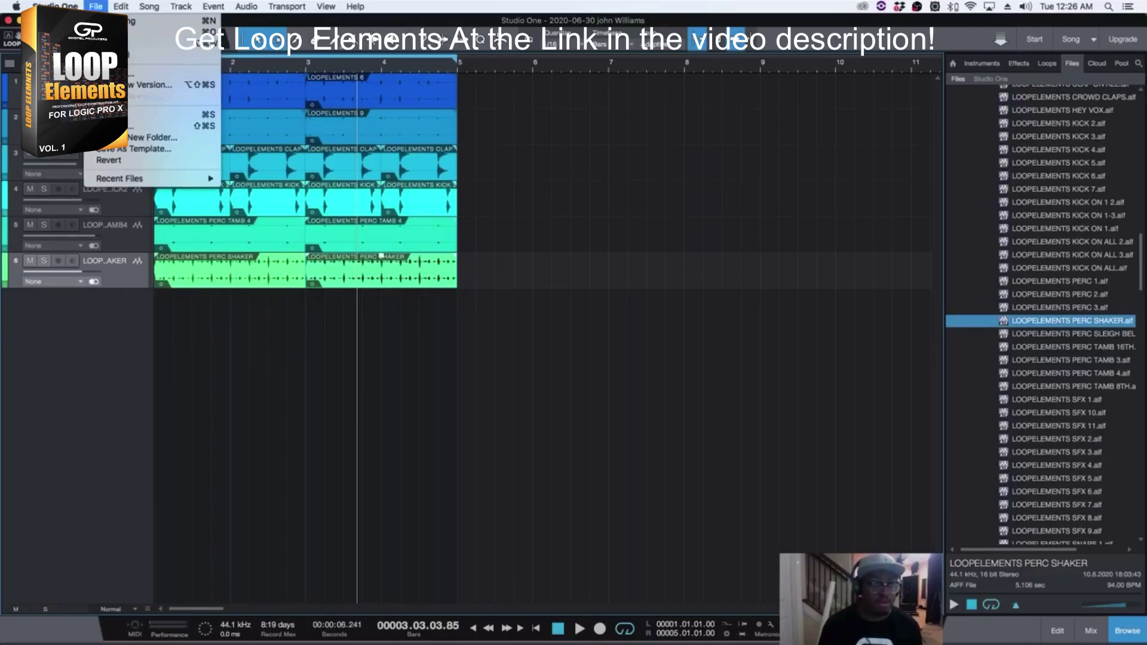
mouse_move(171, 5)
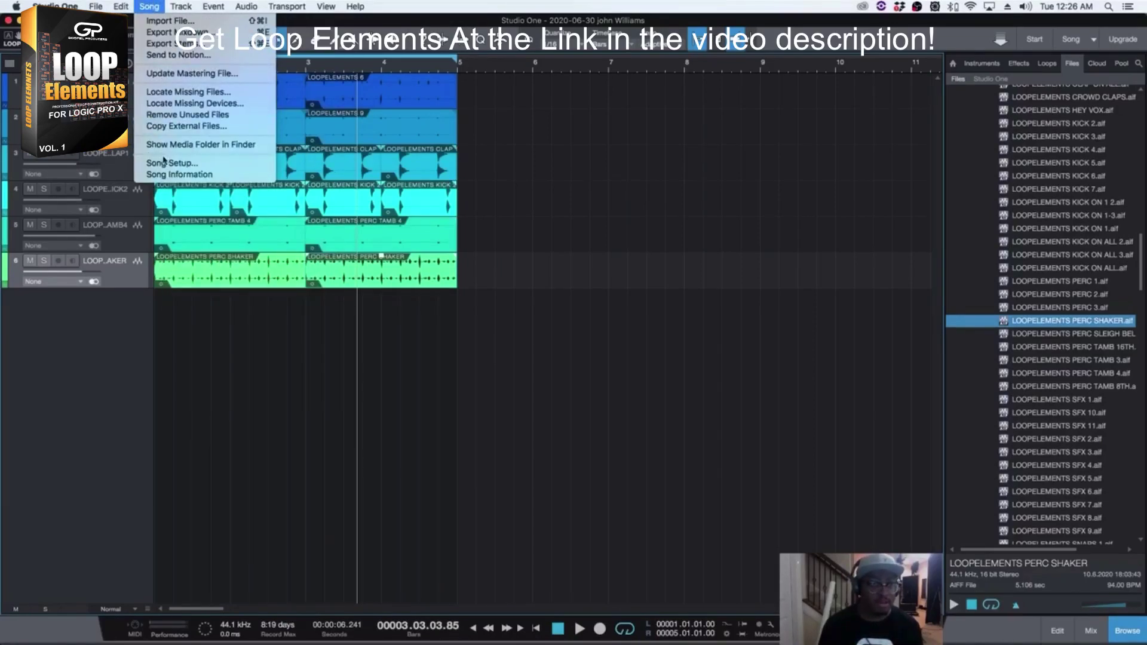
click(179, 159)
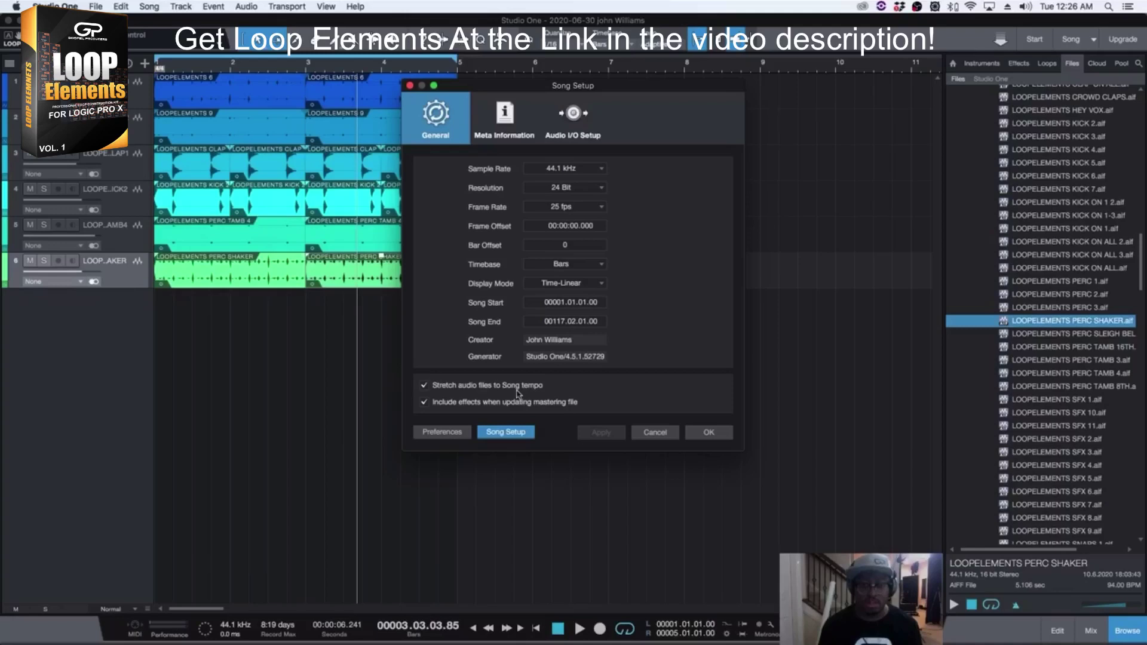
click(411, 85)
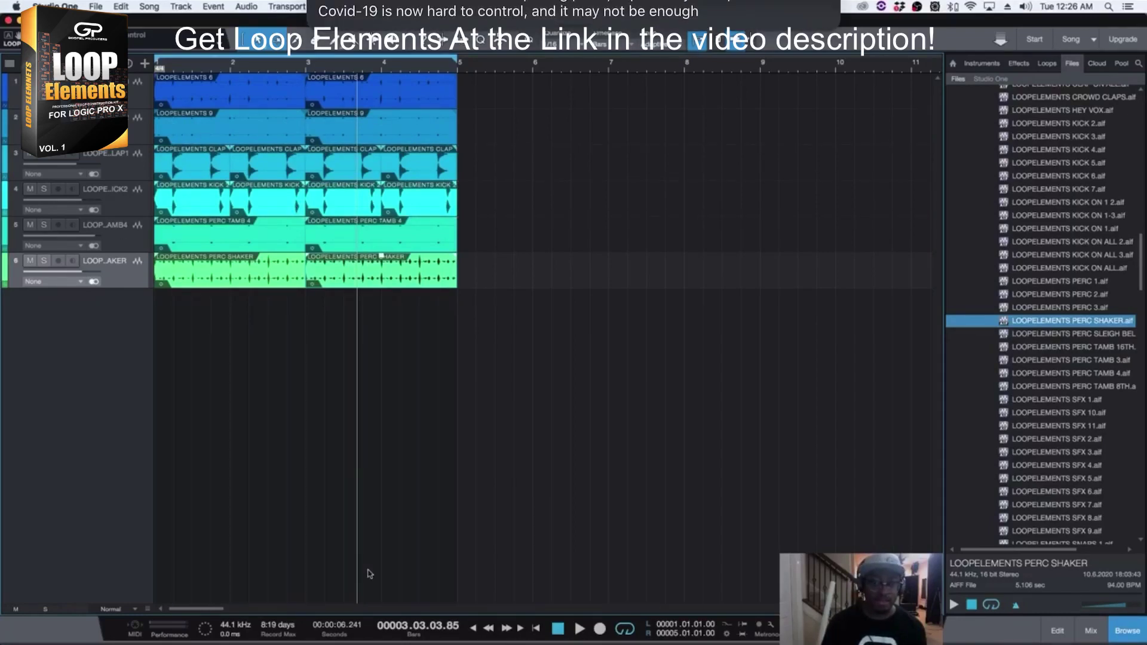
key(w)
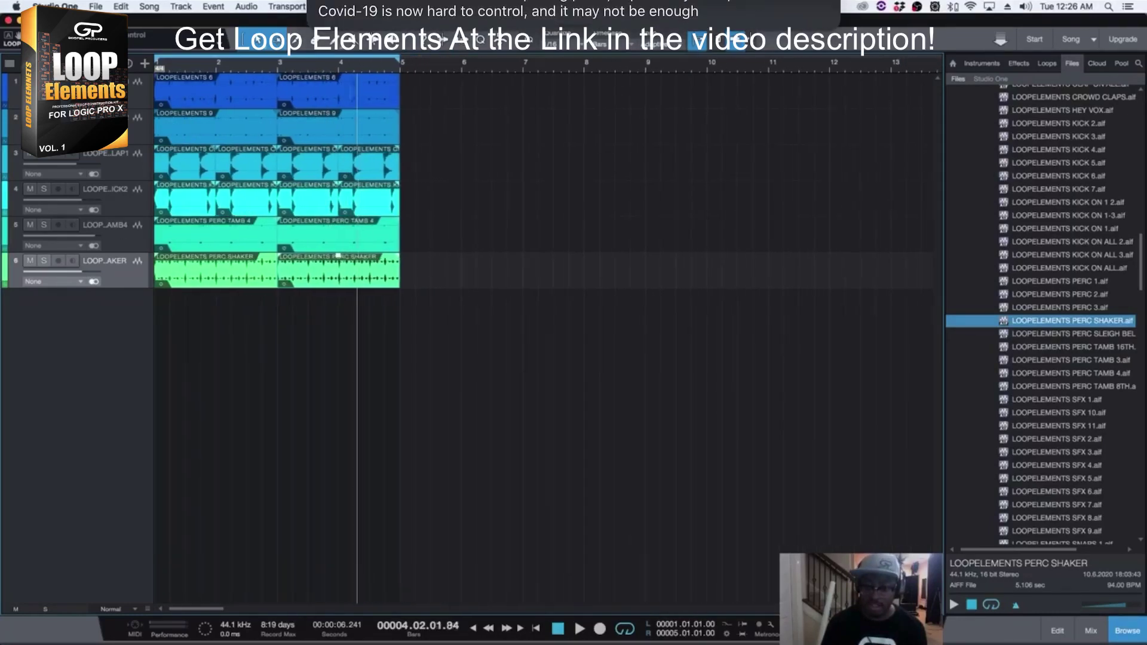
key(space)
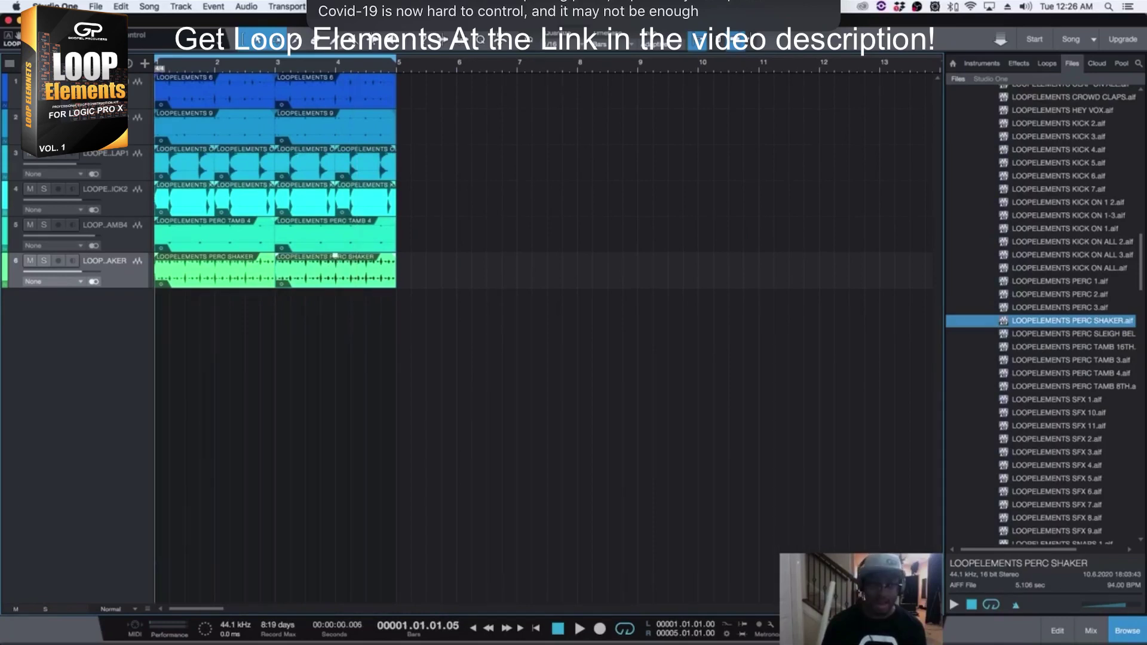
key(space)
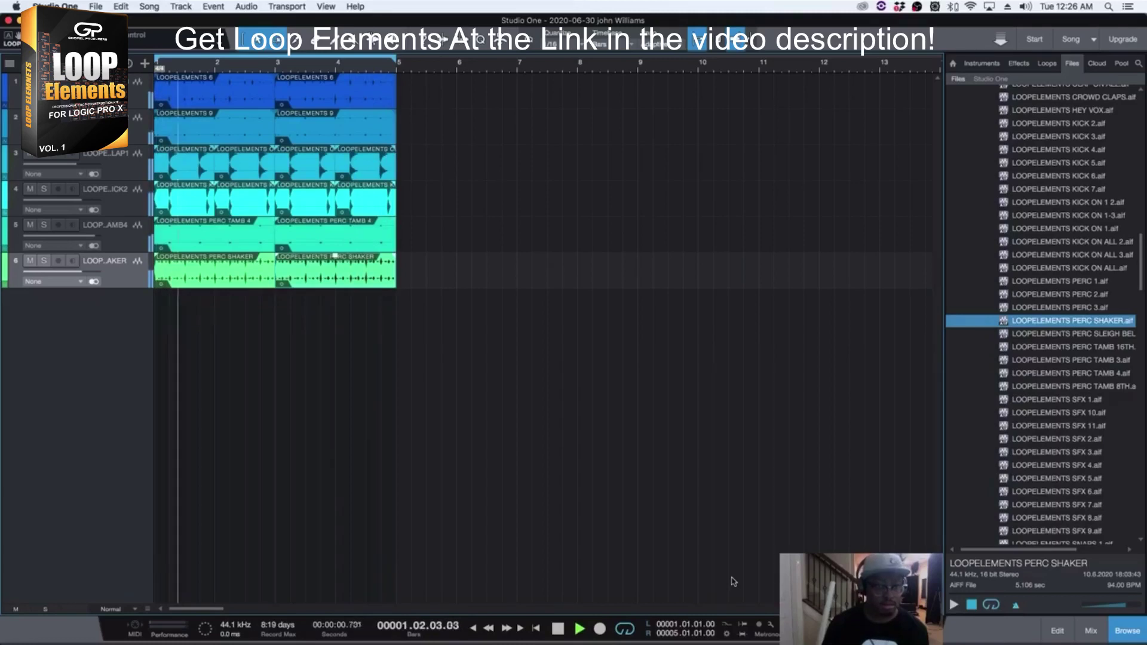
key(space)
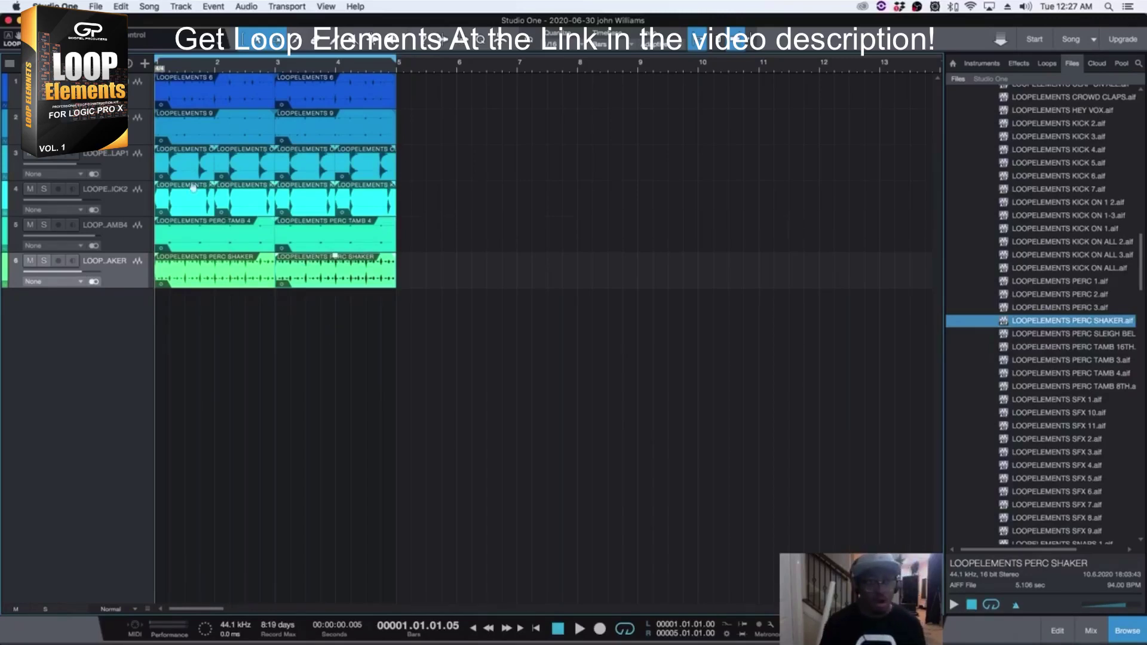
Mute tracks 3–6, play the tempo-stretched loops, then unmute tracks 3–6.
click(335, 77)
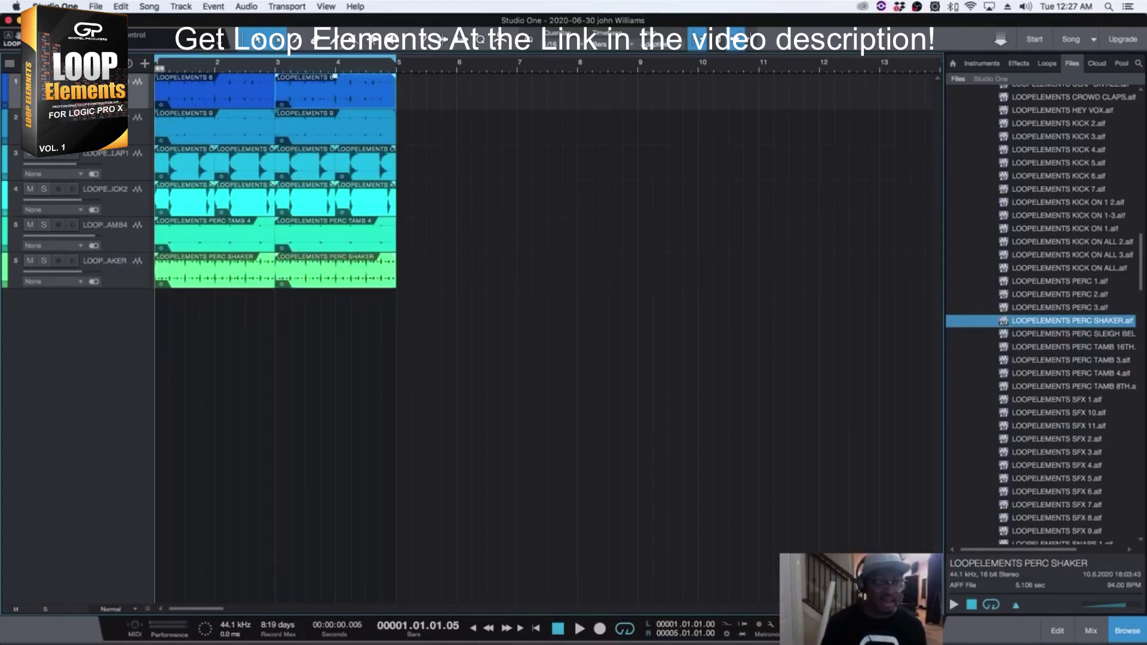
key(s)
key(space)
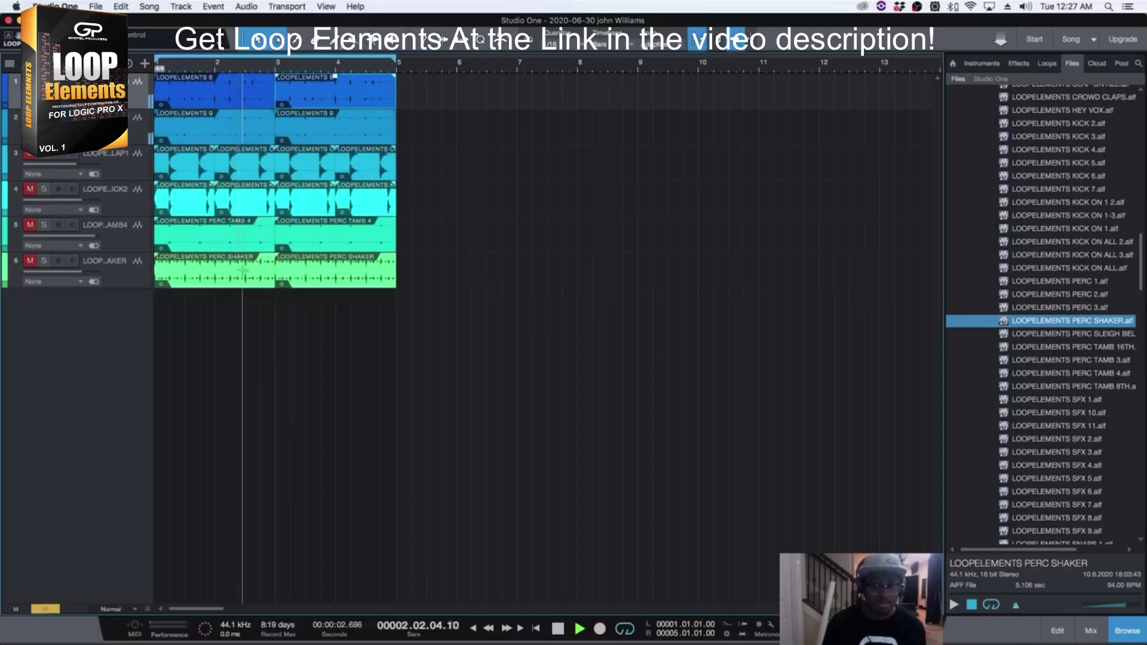
scroll(1007, 456, down, 2)
scroll(1007, 456, down, 2)
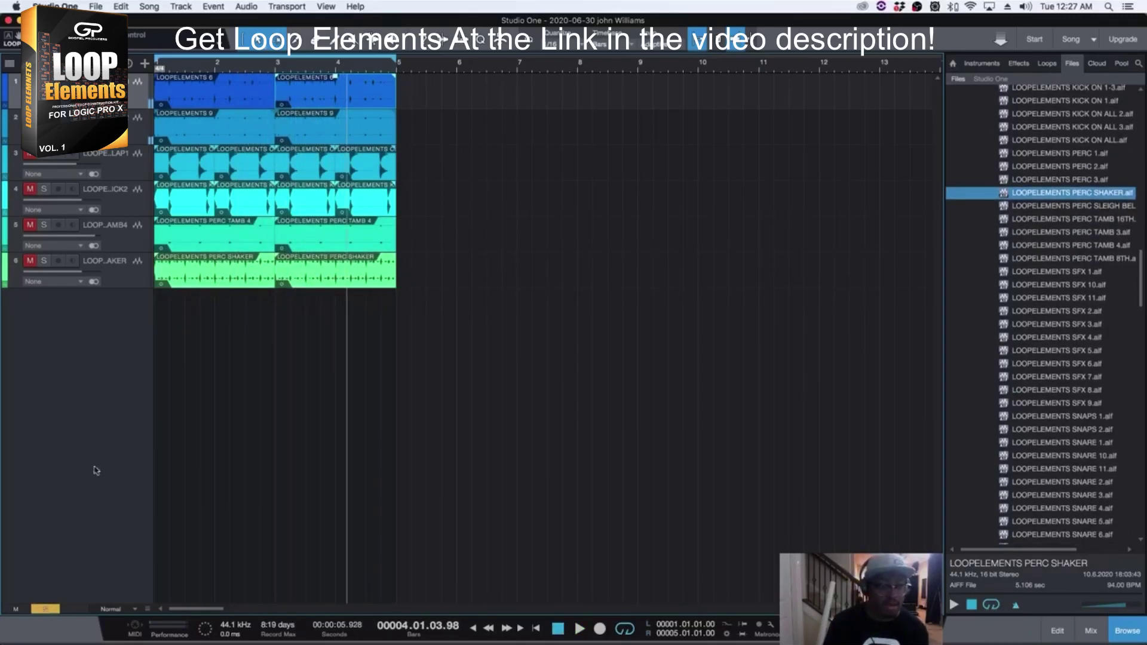
click(45, 609)
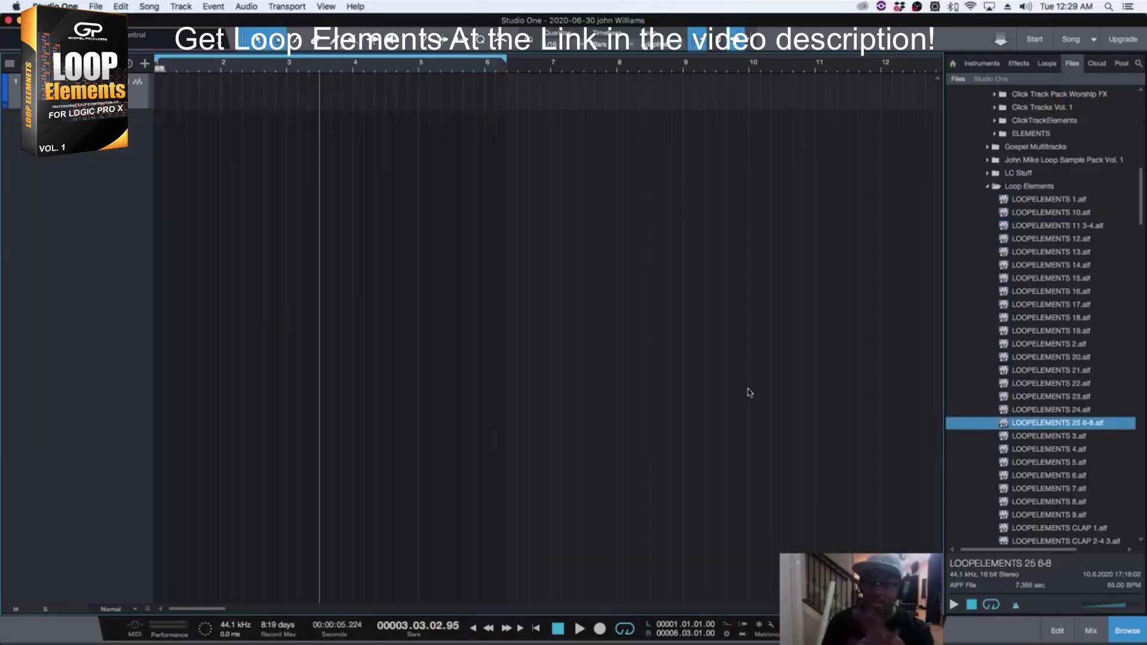
Open a Finder window on the Loop Elements folder beside the Ableton Live set.
key(ctrl+Up)
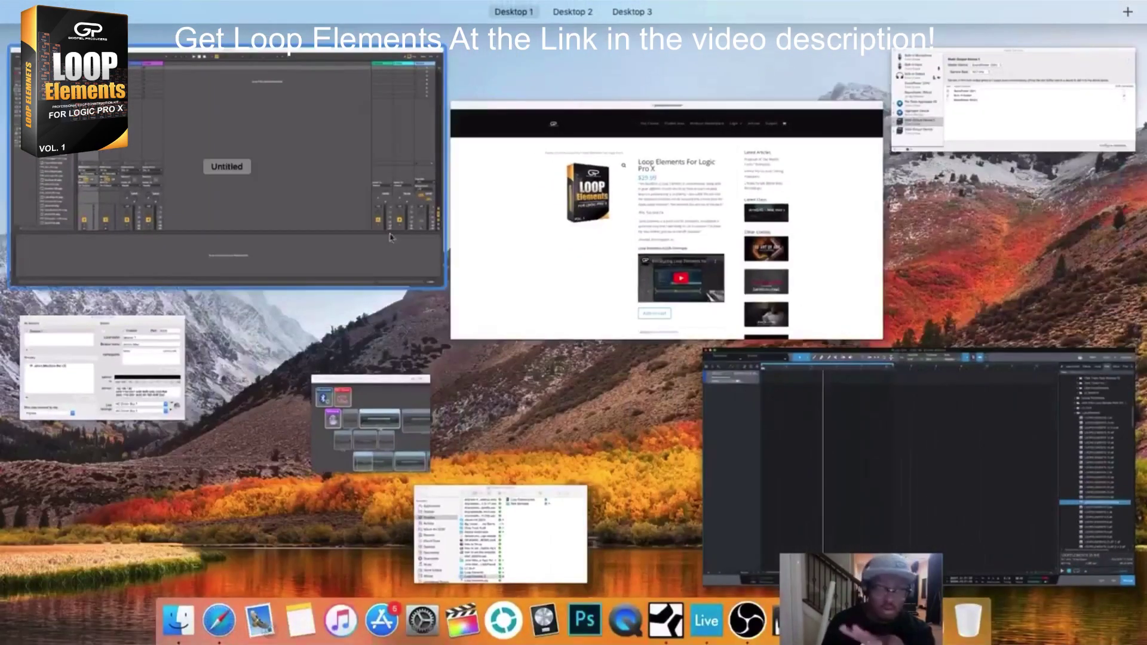
click(327, 221)
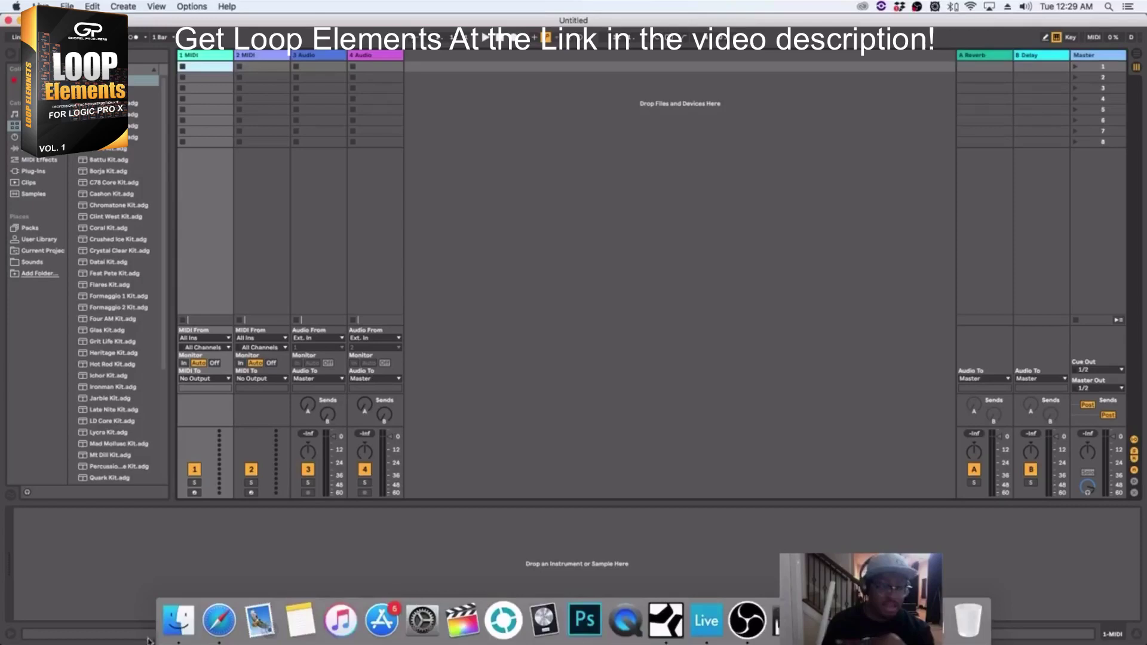
click(178, 621)
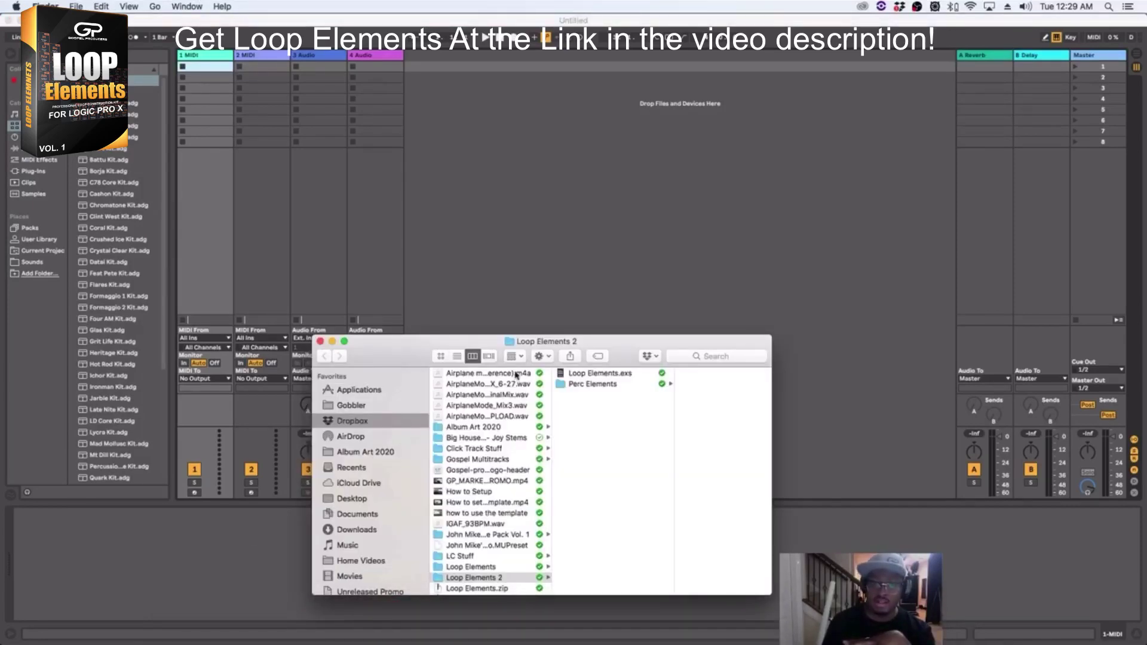
click(472, 567)
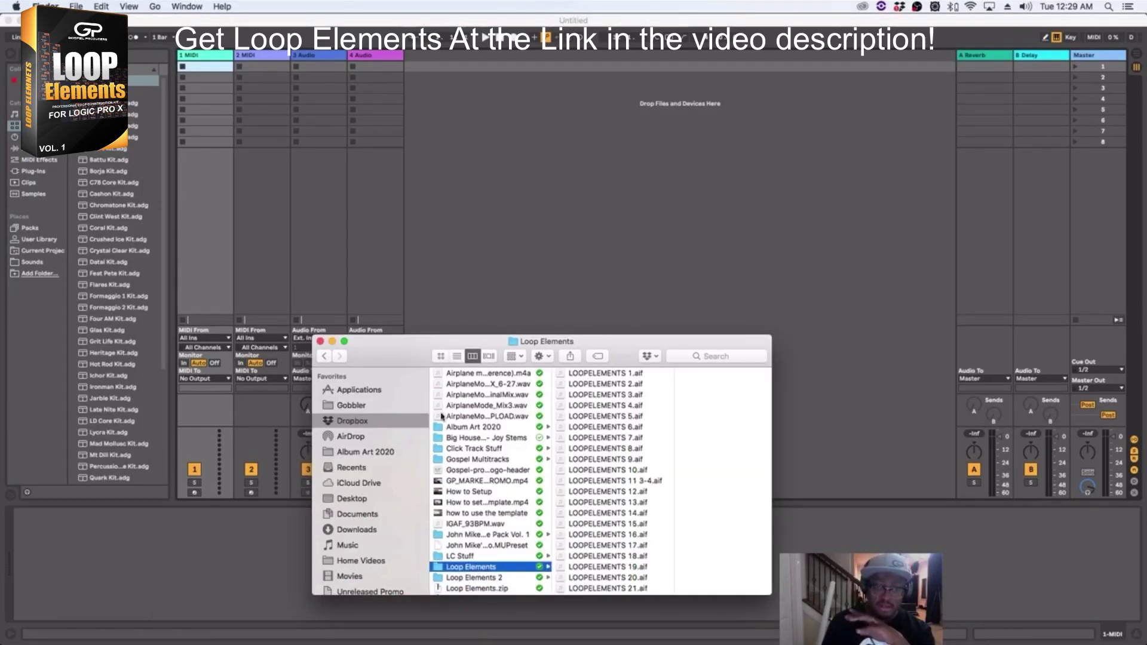
drag(403, 360, 735, 135)
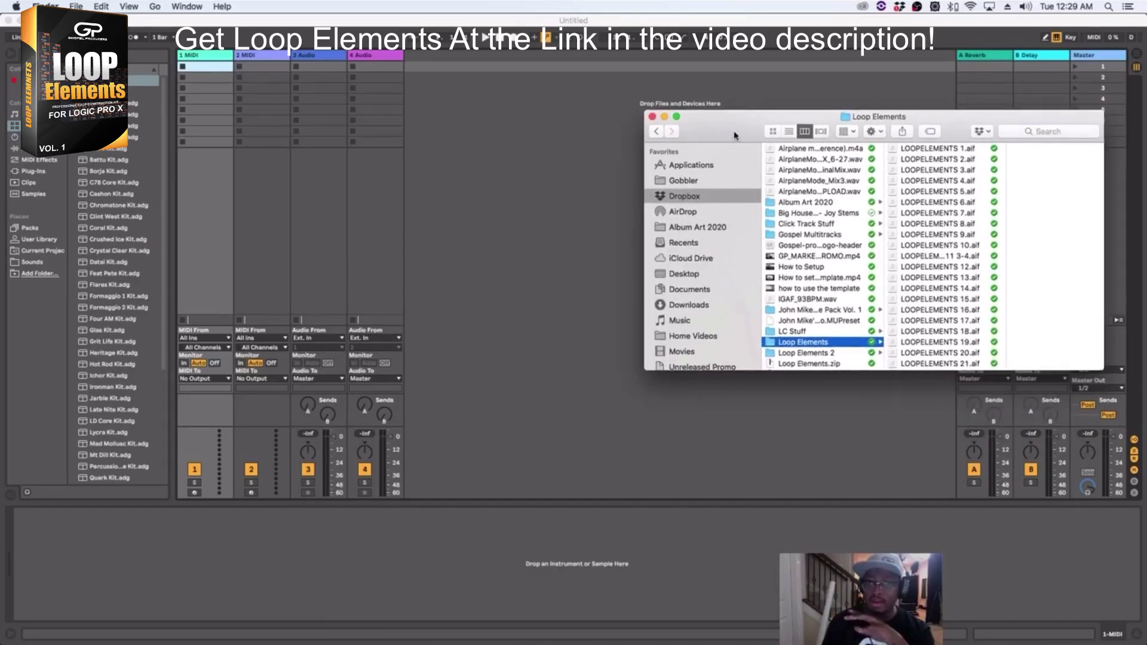
Delete Live's two MIDI tracks and select LOOPELEMENTS 1.aif in Finder.
click(235, 66)
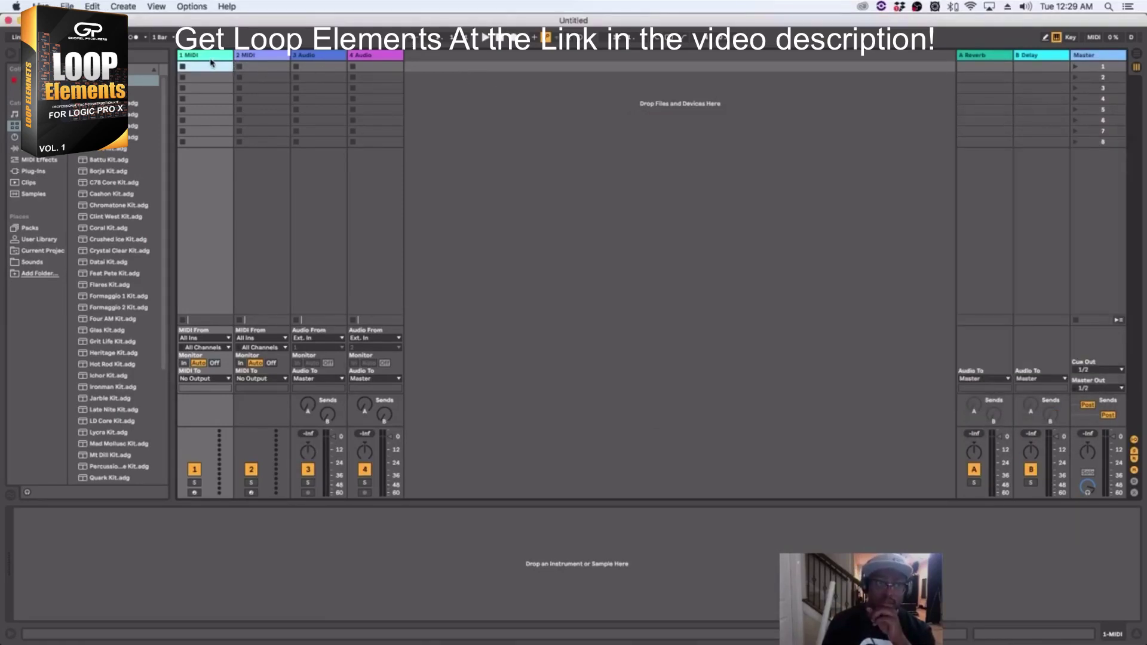
key(BackSpace)
key(BackSpace)
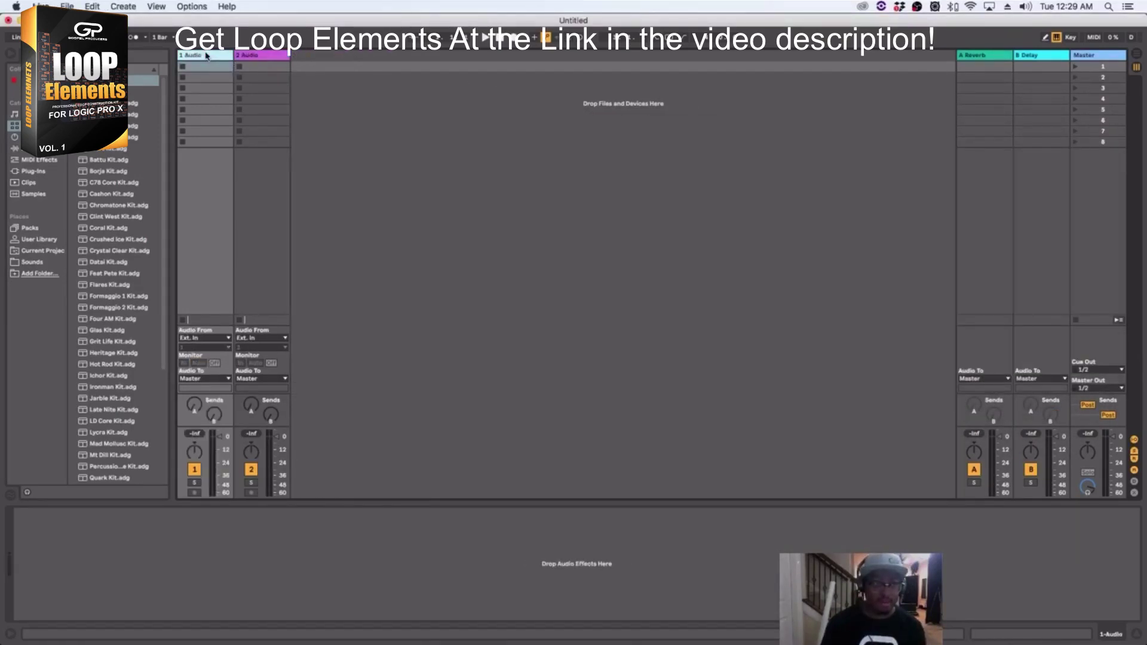
click(179, 621)
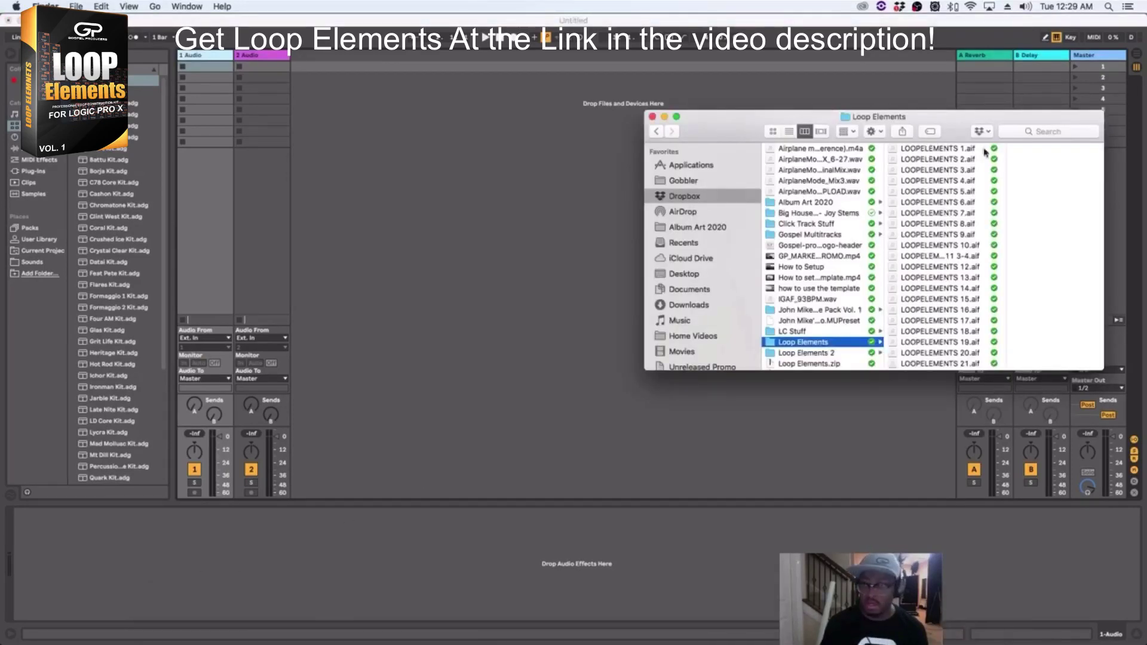
click(929, 150)
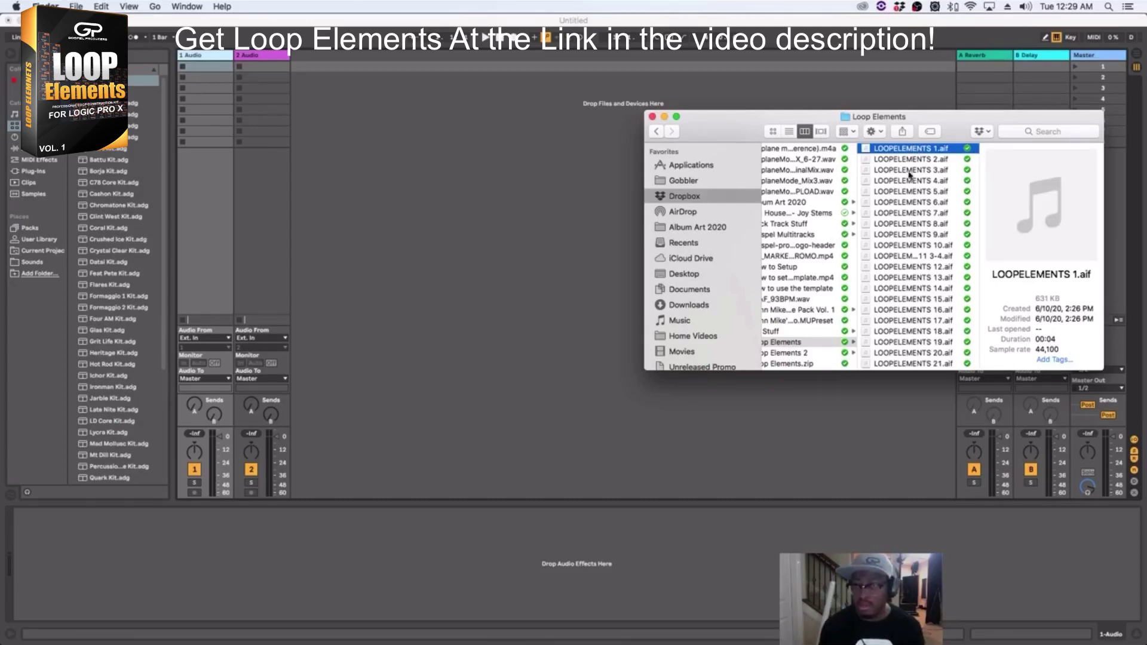
Drop LOOPELEMENTS 1.aif and 2.aif into the first clip slots of tracks 1 and 2 and launch both.
drag(905, 149, 212, 69)
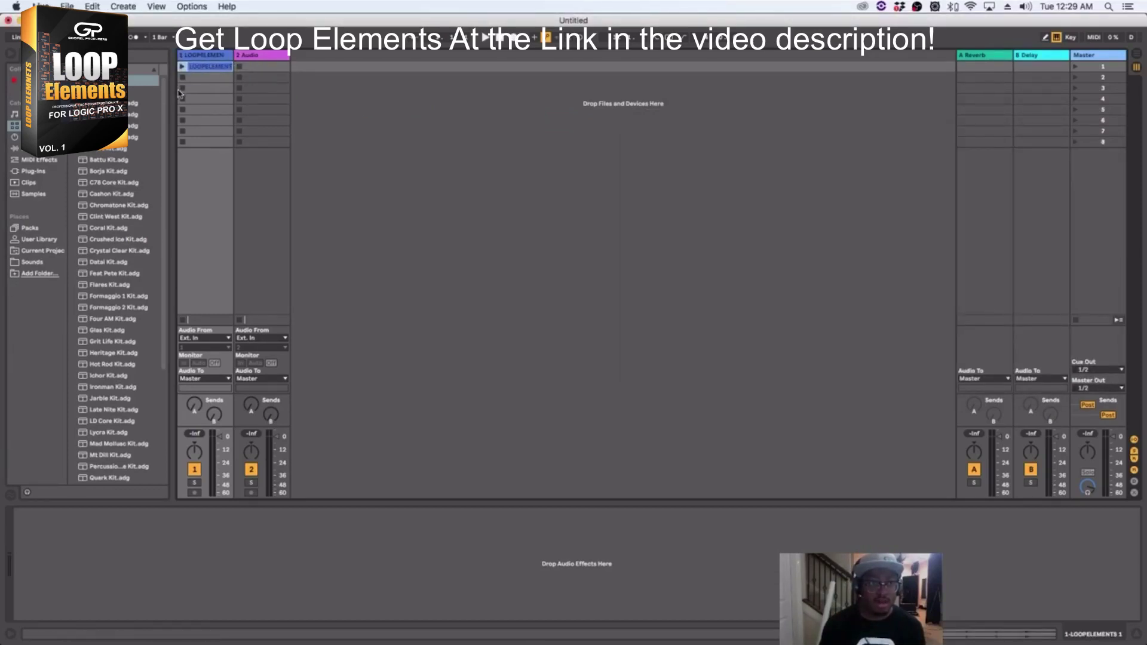
click(182, 66)
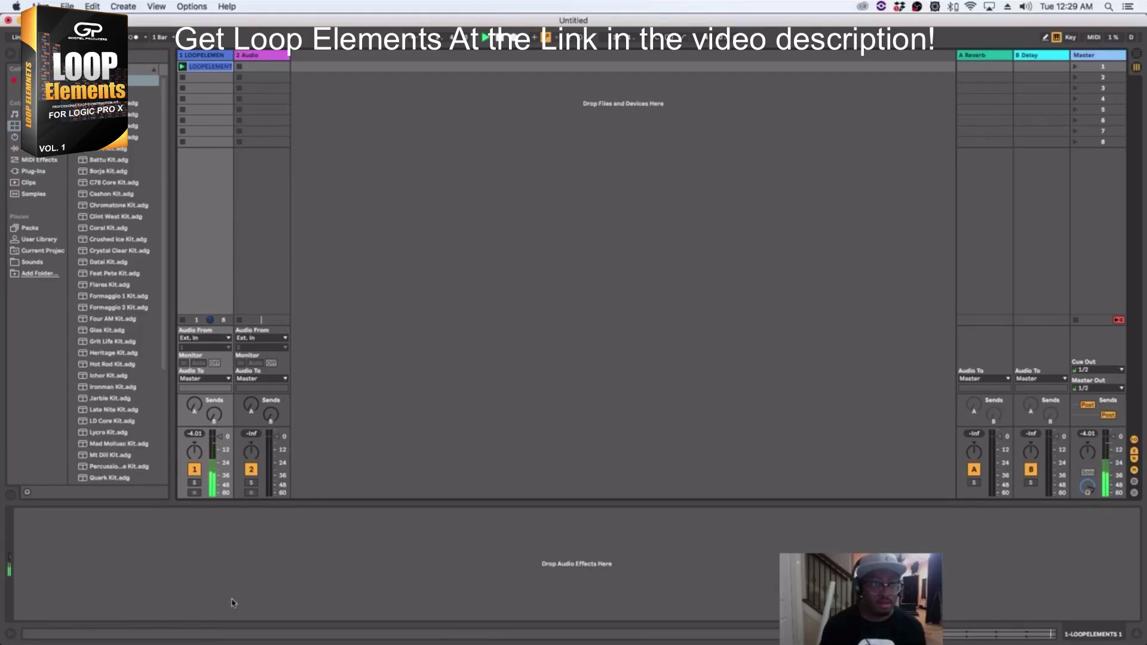
click(179, 617)
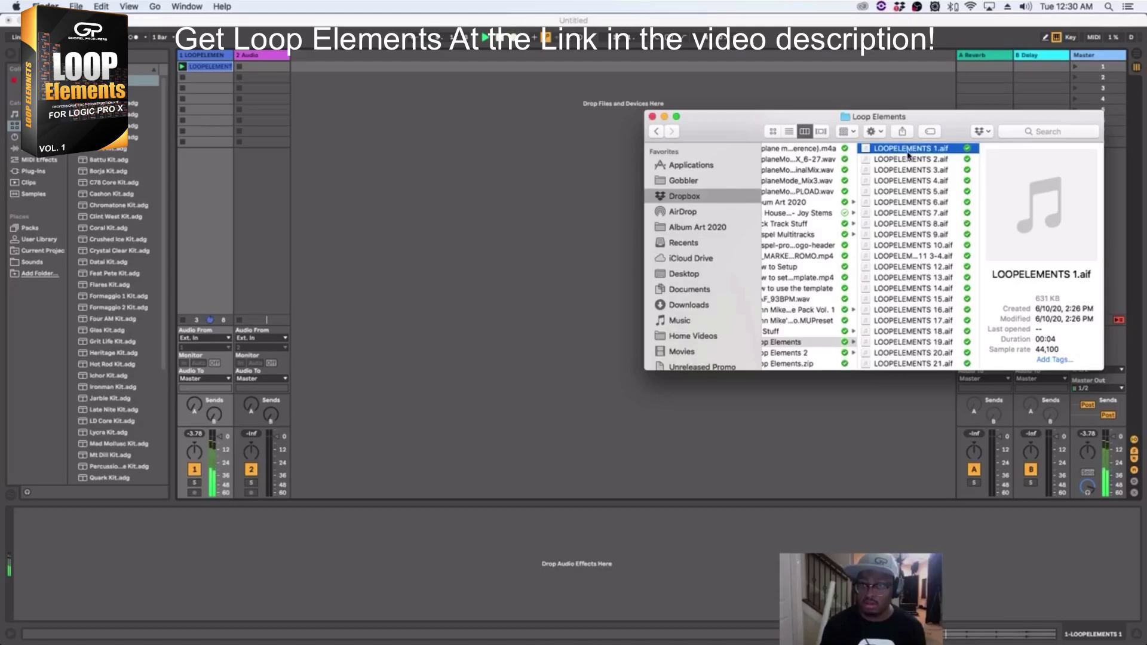
drag(906, 166, 266, 68)
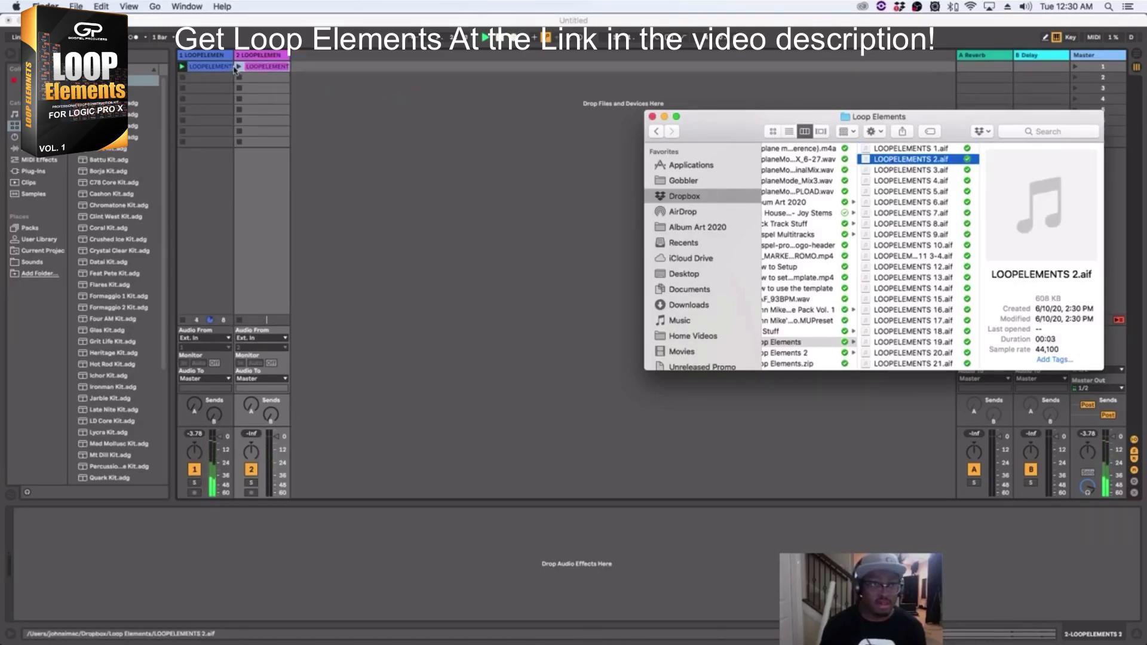
click(238, 68)
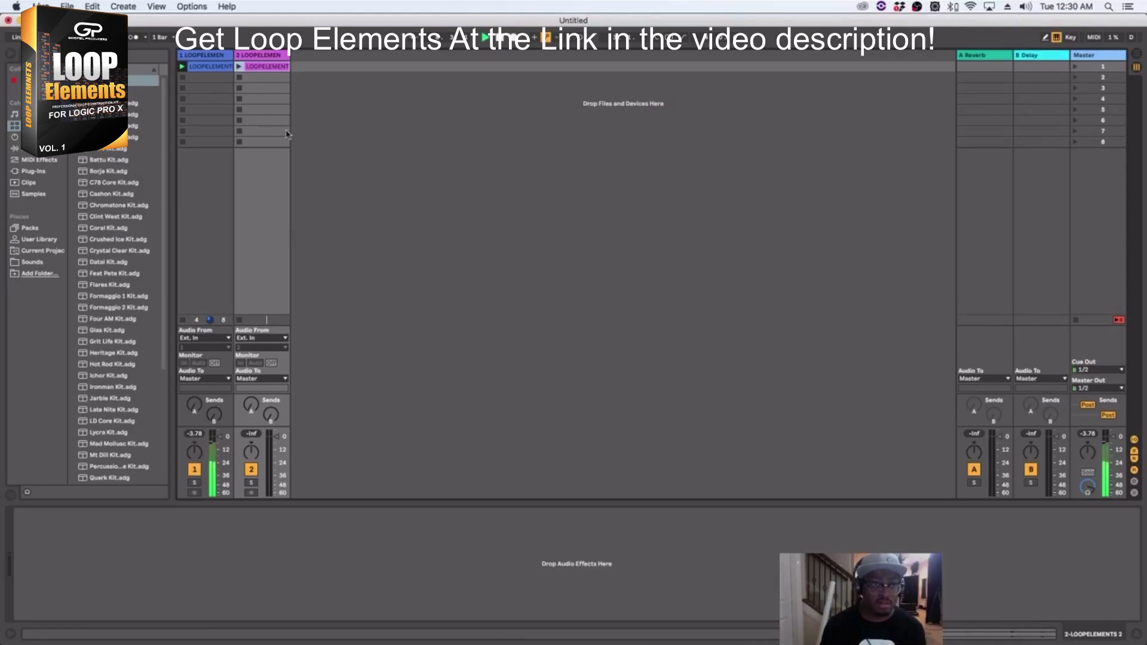
click(239, 67)
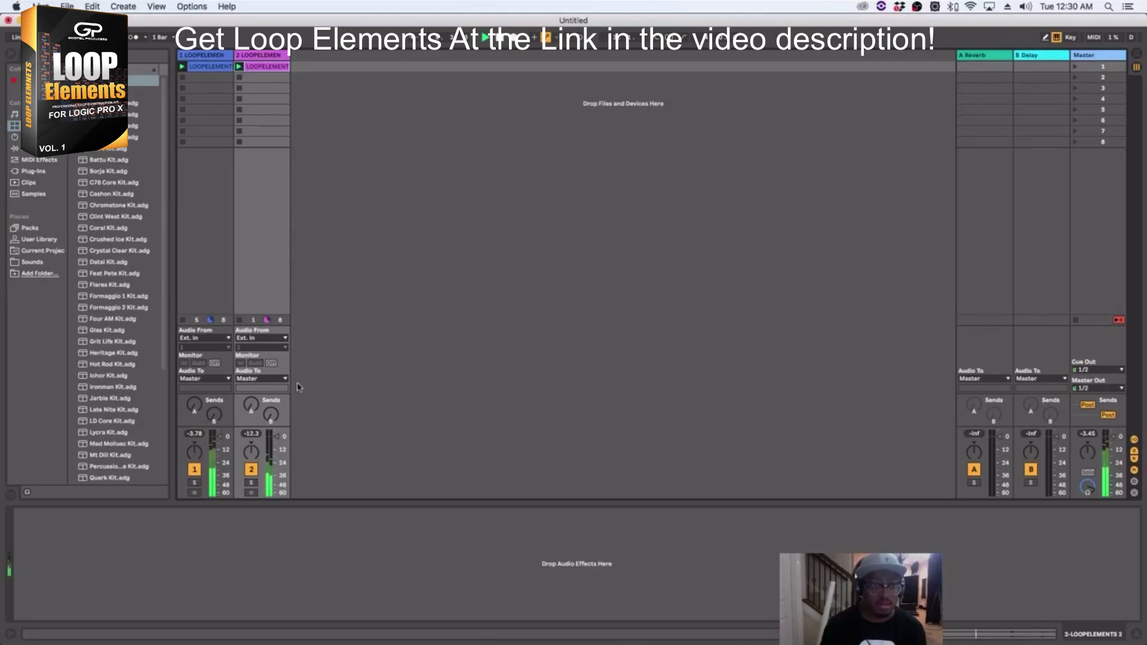
Widen the Finder file column to show the full LOOPELEMENTS file names.
click(173, 636)
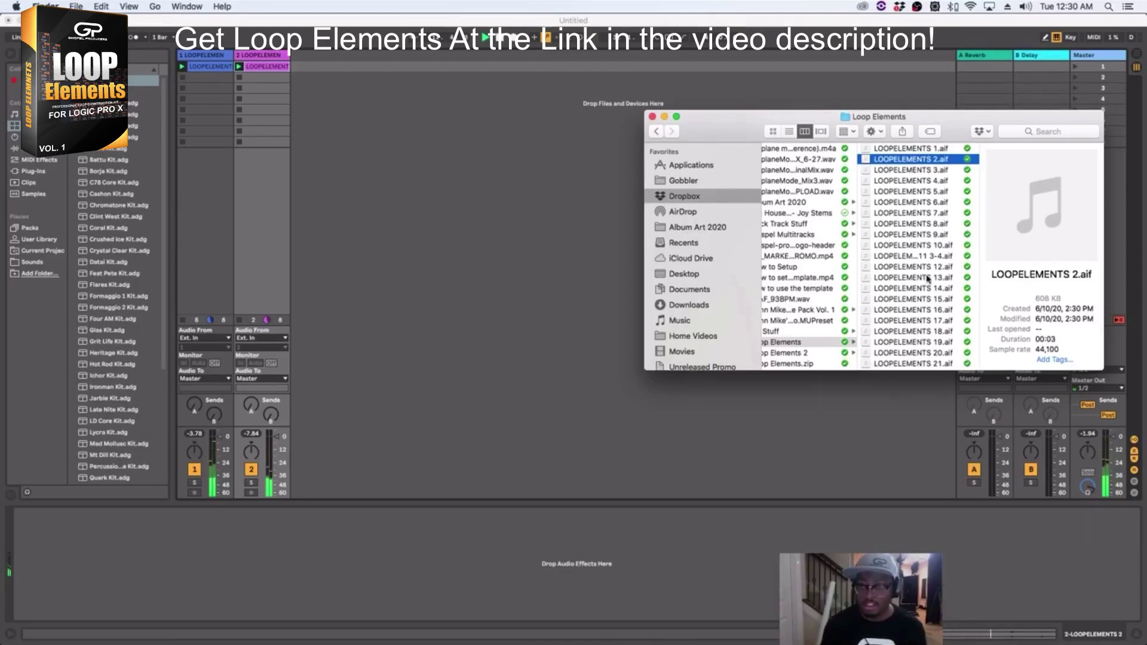
scroll(928, 279, down, 10)
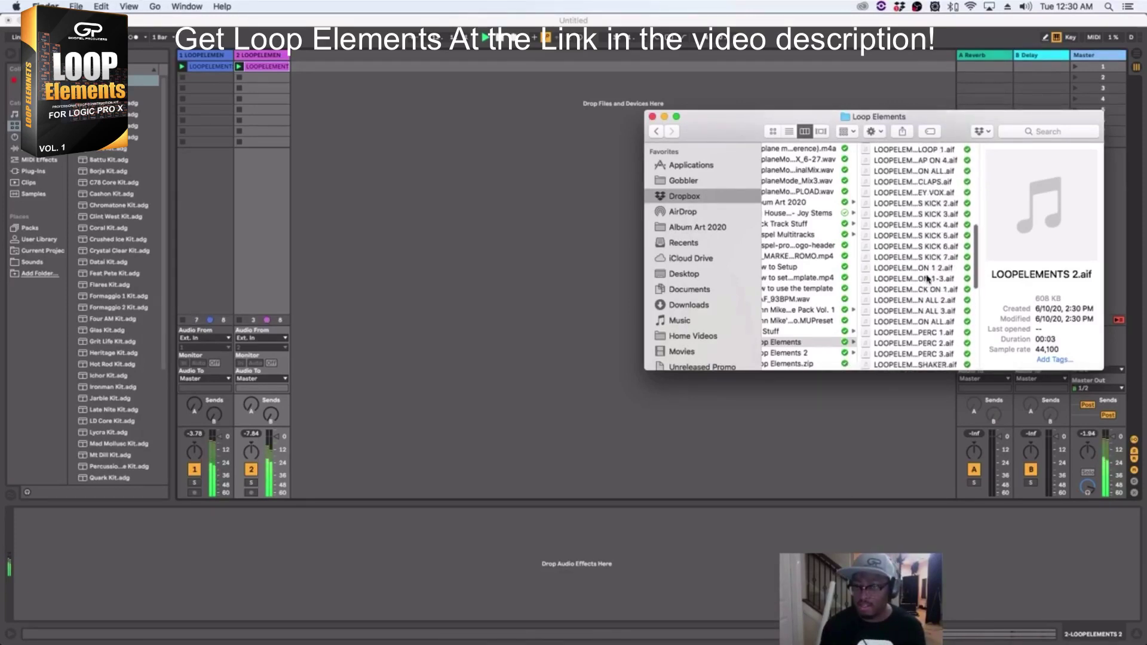
scroll(928, 279, down, 5)
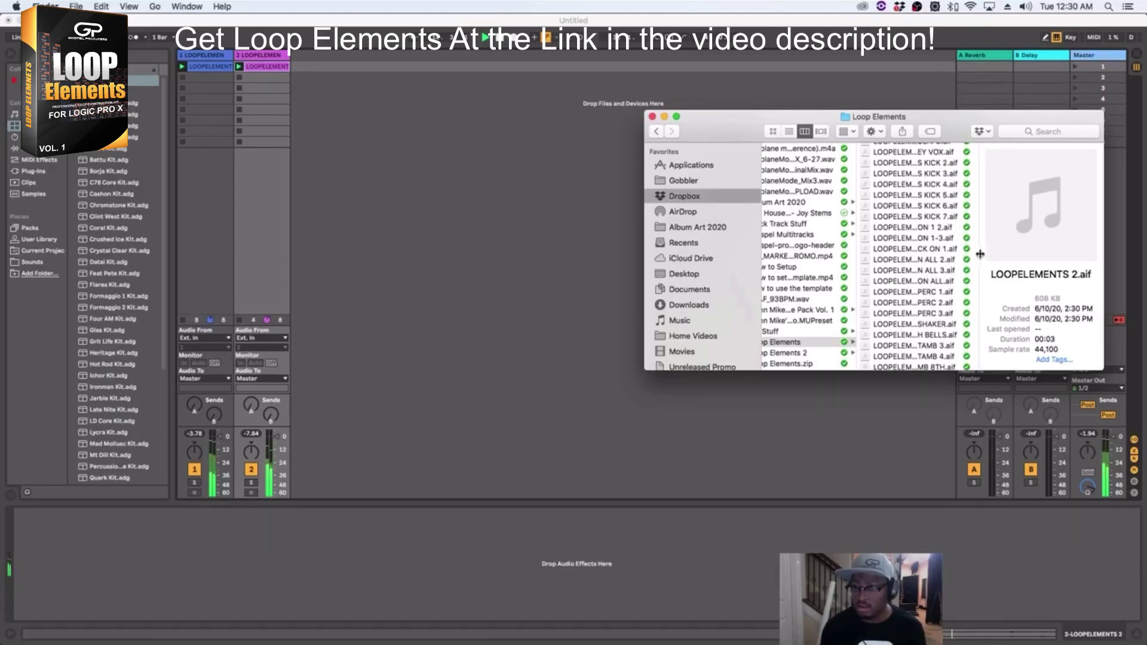
drag(978, 254, 1073, 254)
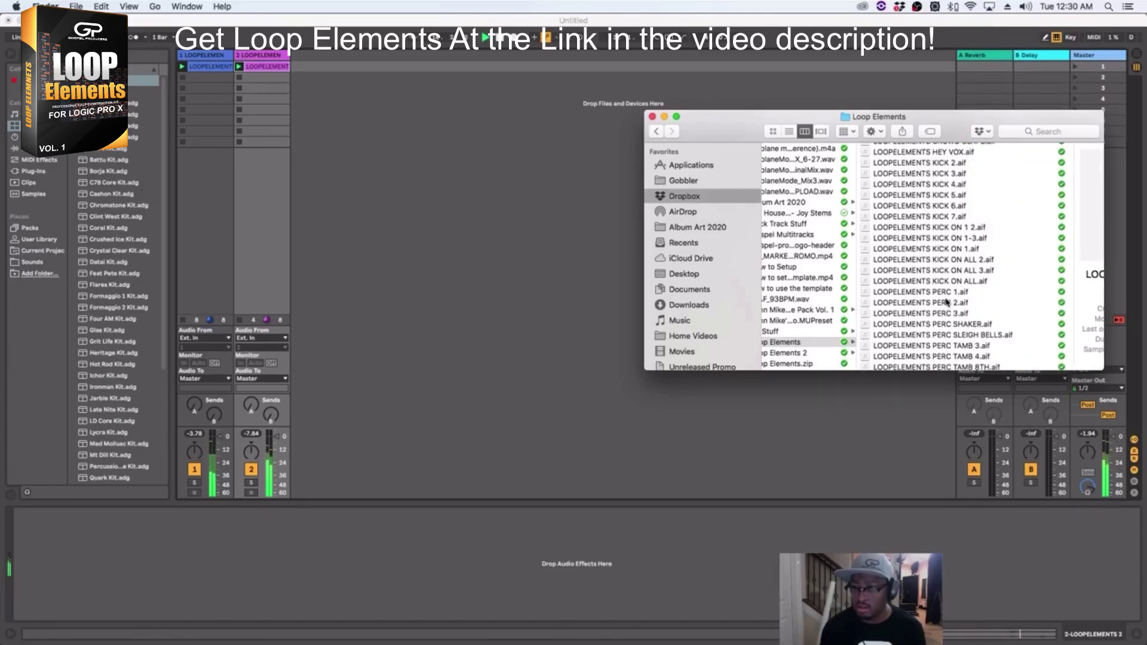
Add PERC SHAKER.aif and KICK 6.aif as clips on new tracks 3 and 4, launching the shaker.
click(938, 327)
drag(938, 328, 302, 64)
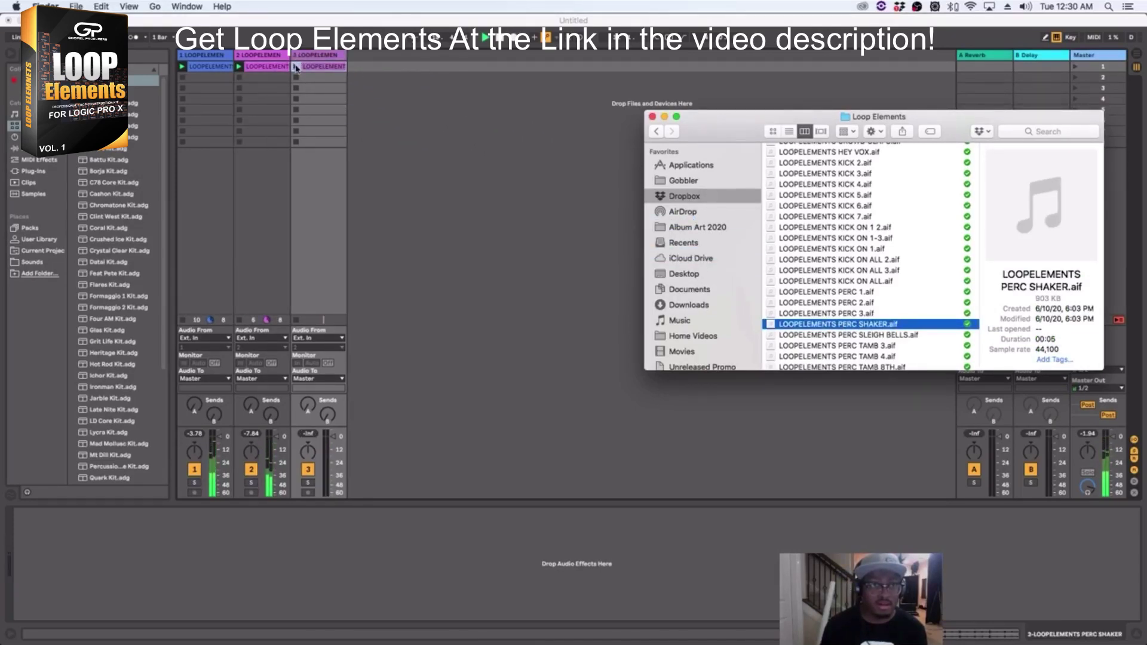
click(296, 67)
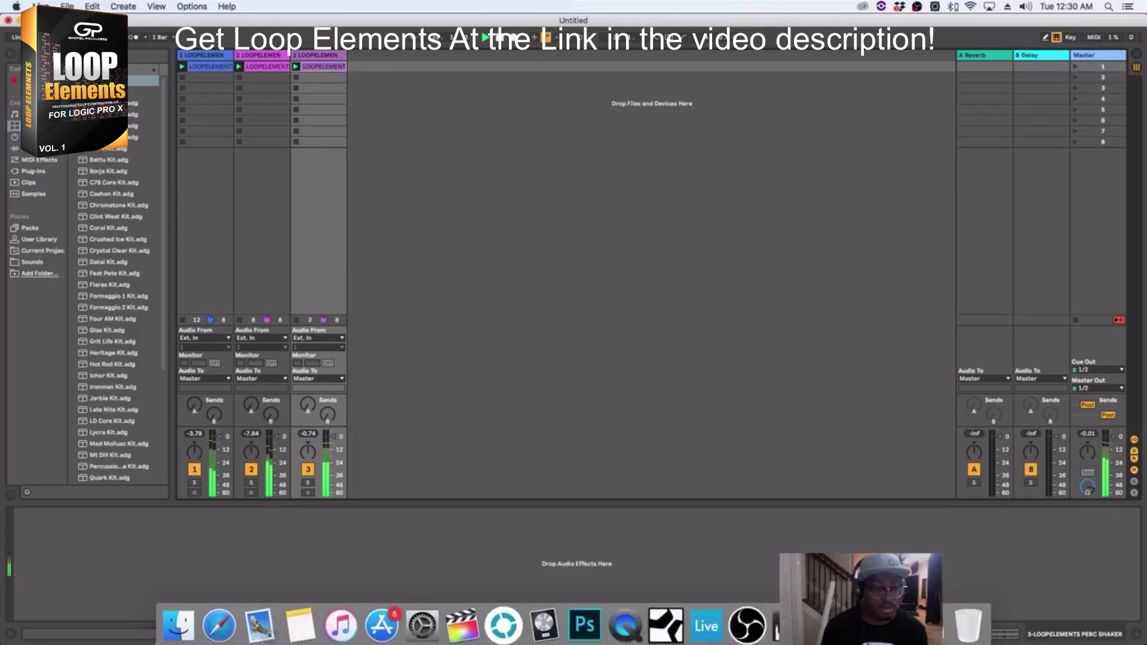
click(178, 621)
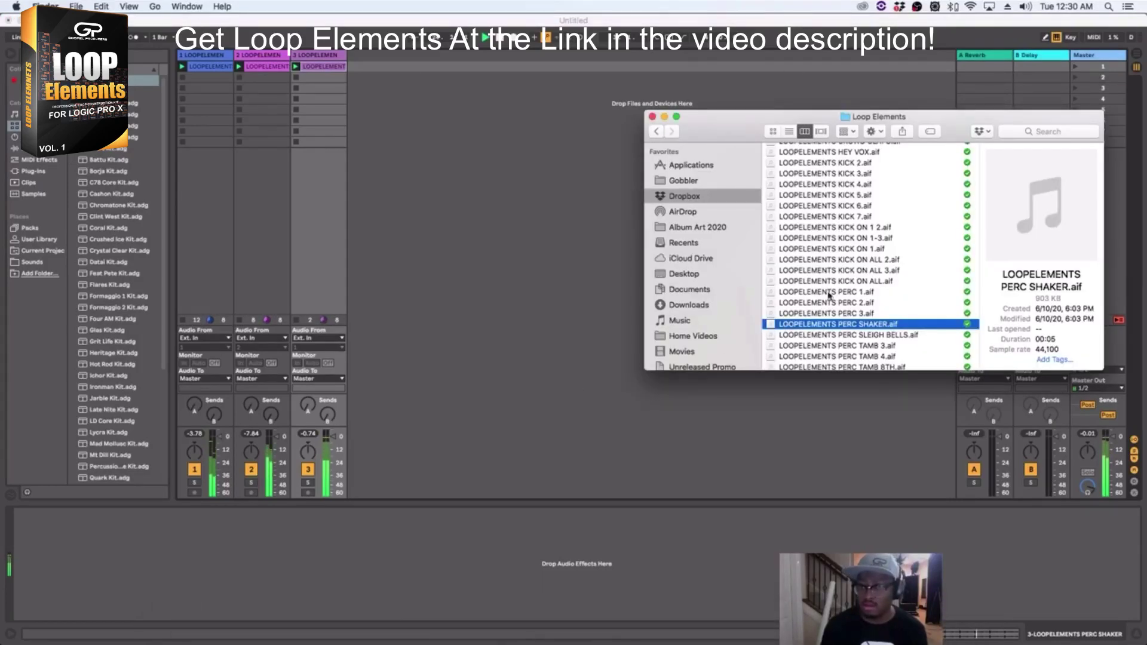
drag(834, 210, 429, 73)
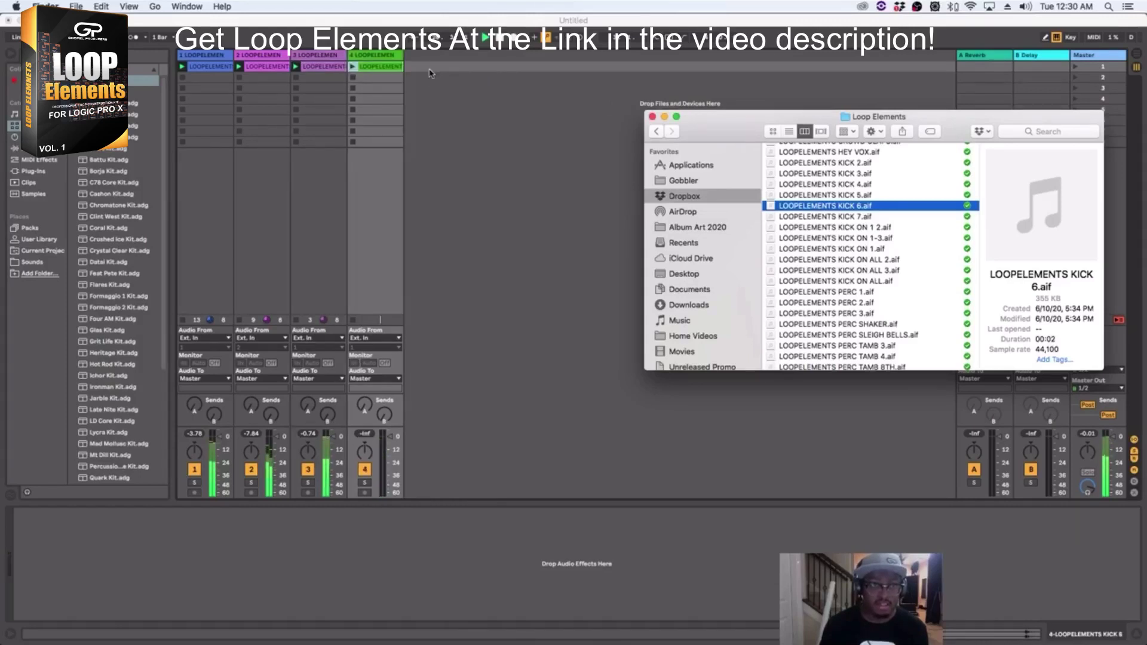
Launch track 4's KICK 6 clip so all four Loop Elements clips play together in scene 1.
click(352, 67)
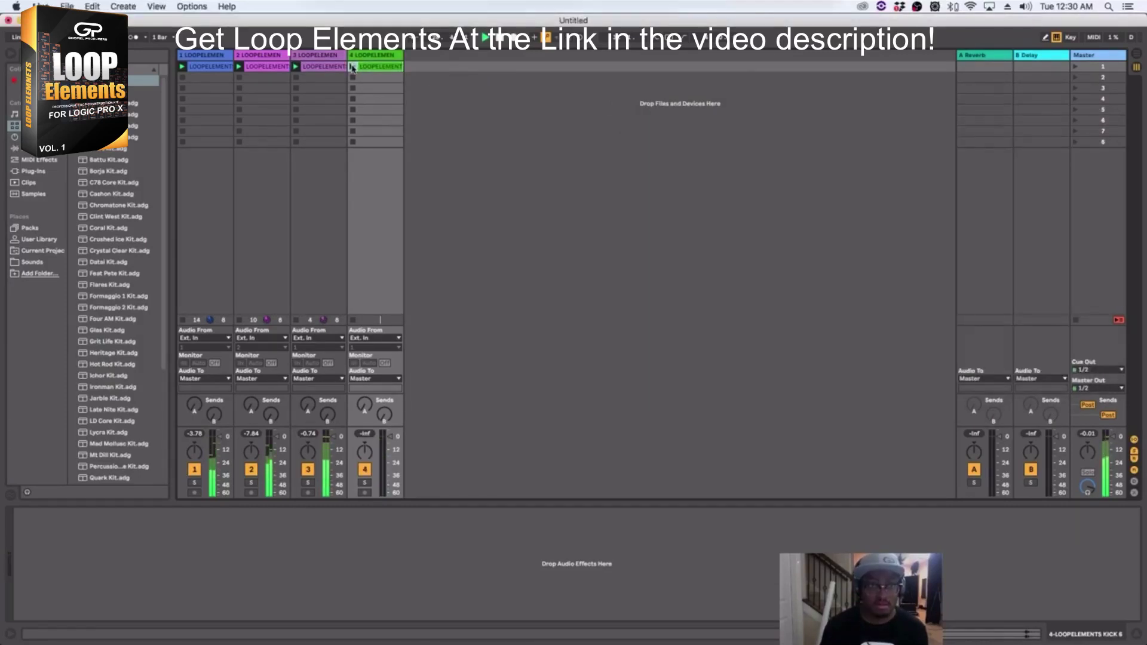